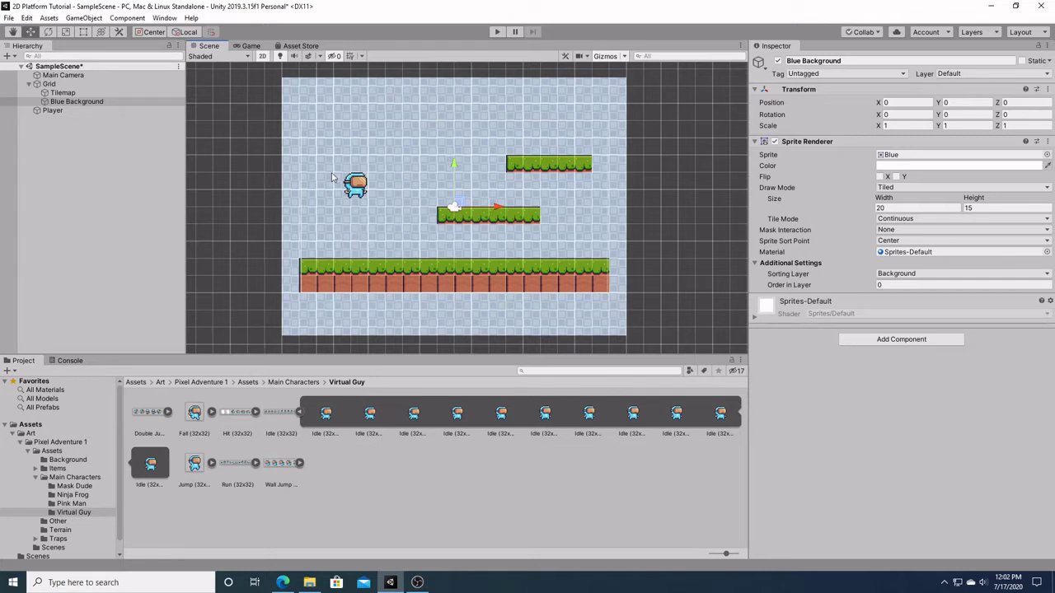
Run the finished Player demo in Play mode to preview it.
click(499, 31)
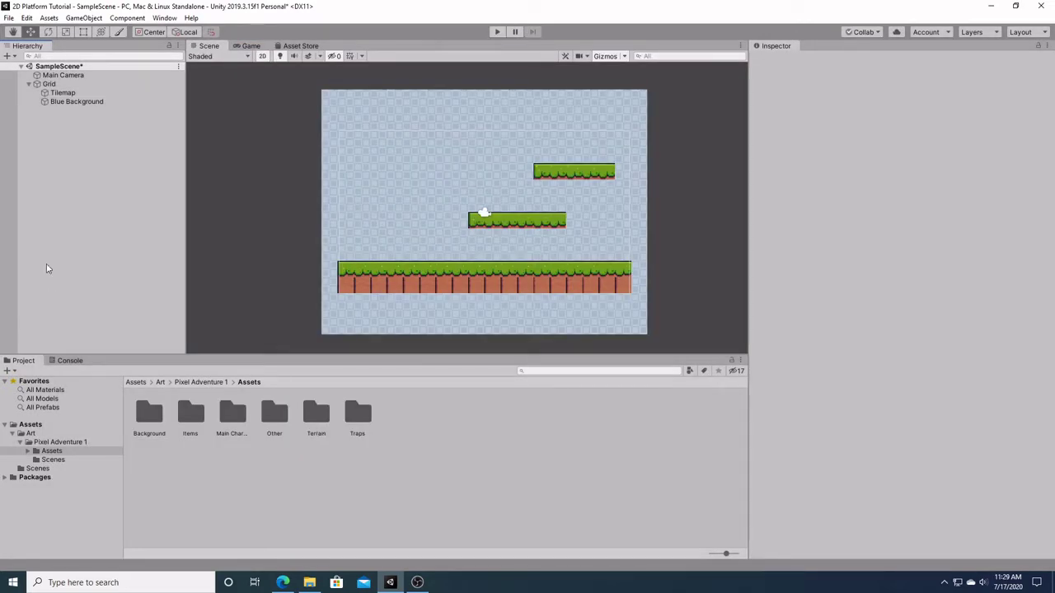
Create an empty GameObject from the Hierarchy menu and begin typing the name 'Player'.
right_click(25, 130)
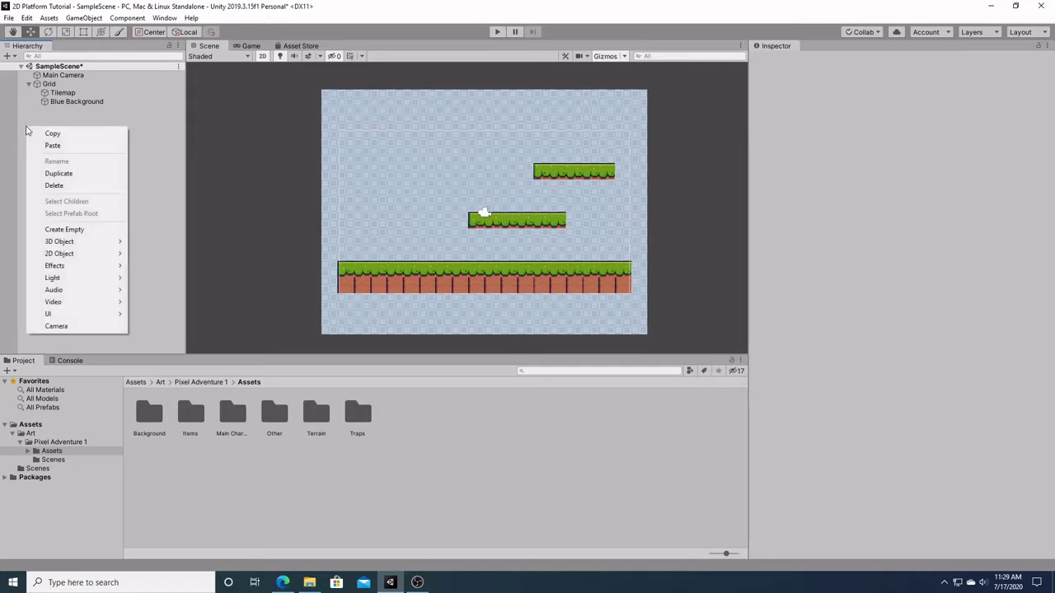
click(83, 231)
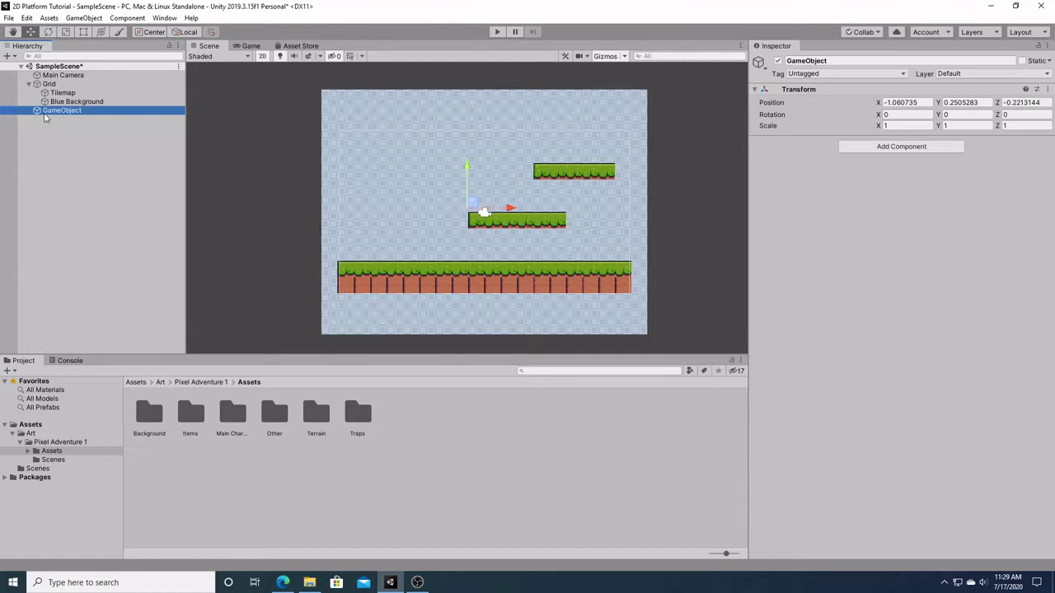
click(846, 60)
text(Player)
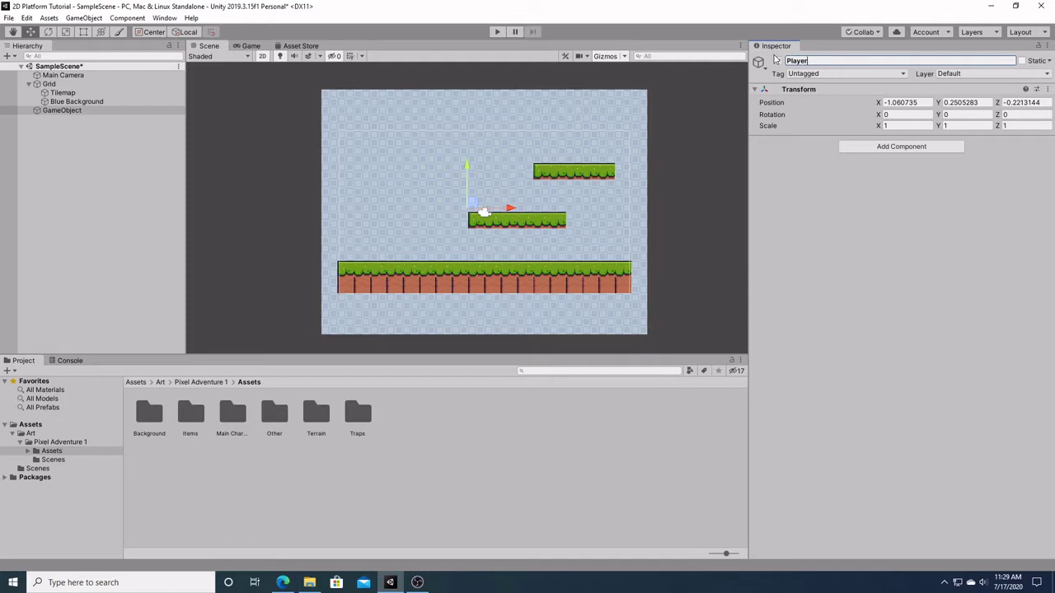
Add a Sprite Renderer component to the new GameObject through a 'sprite' search.
click(896, 149)
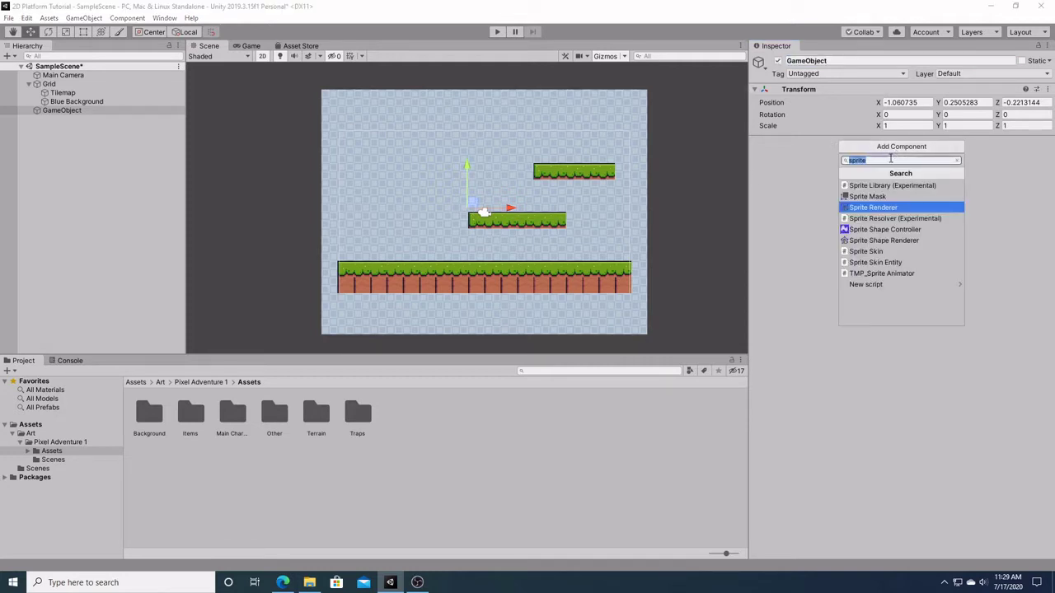
text(sprit)
click(872, 207)
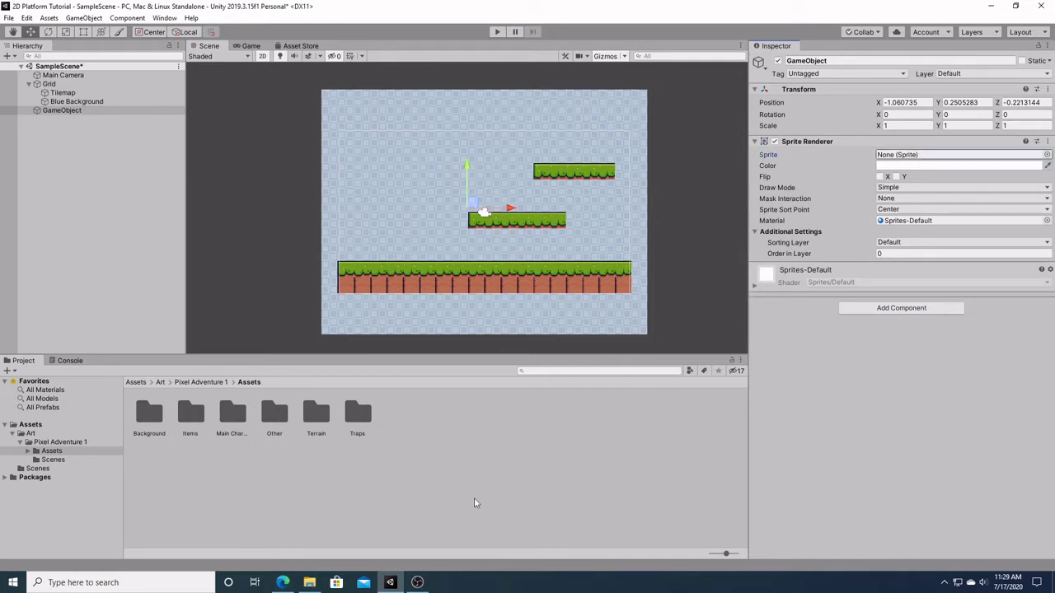
Browse Main Characters > Virtual Guy, check Double Jump, then expand Idle (32x32) into eleven frames.
double_click(233, 422)
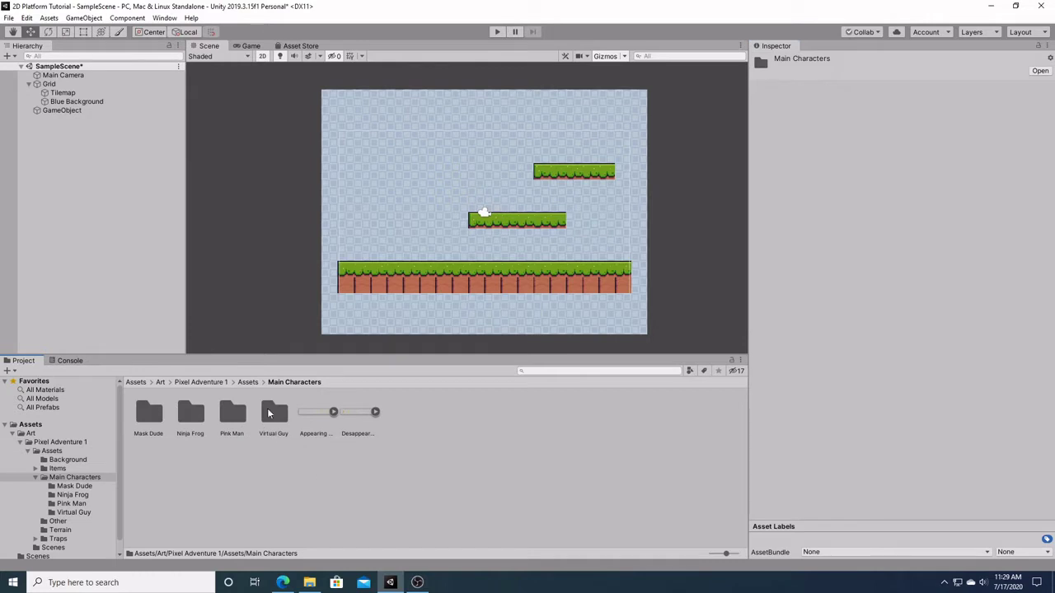
double_click(268, 413)
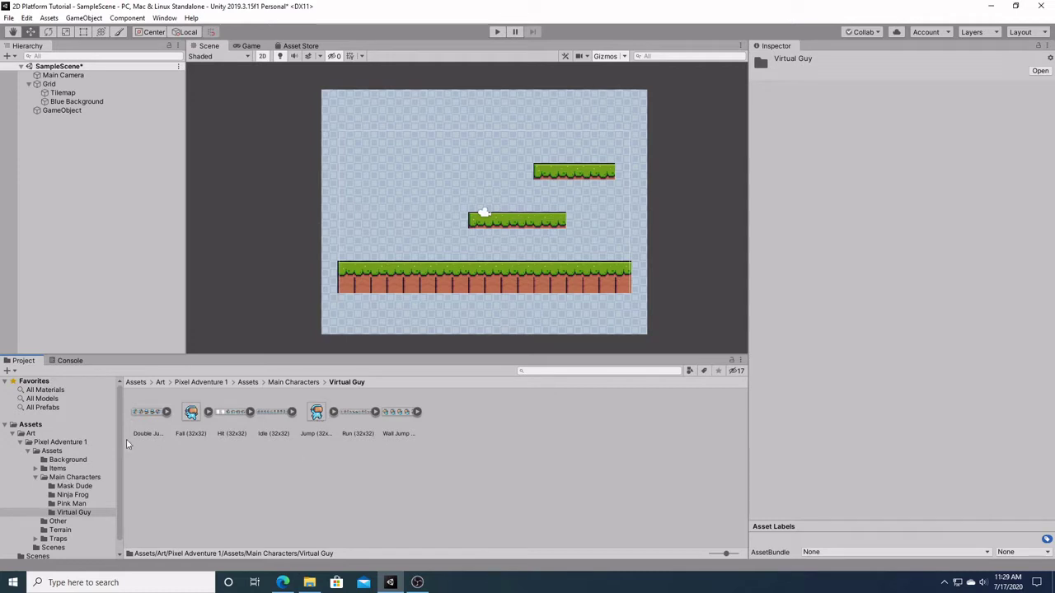
click(166, 412)
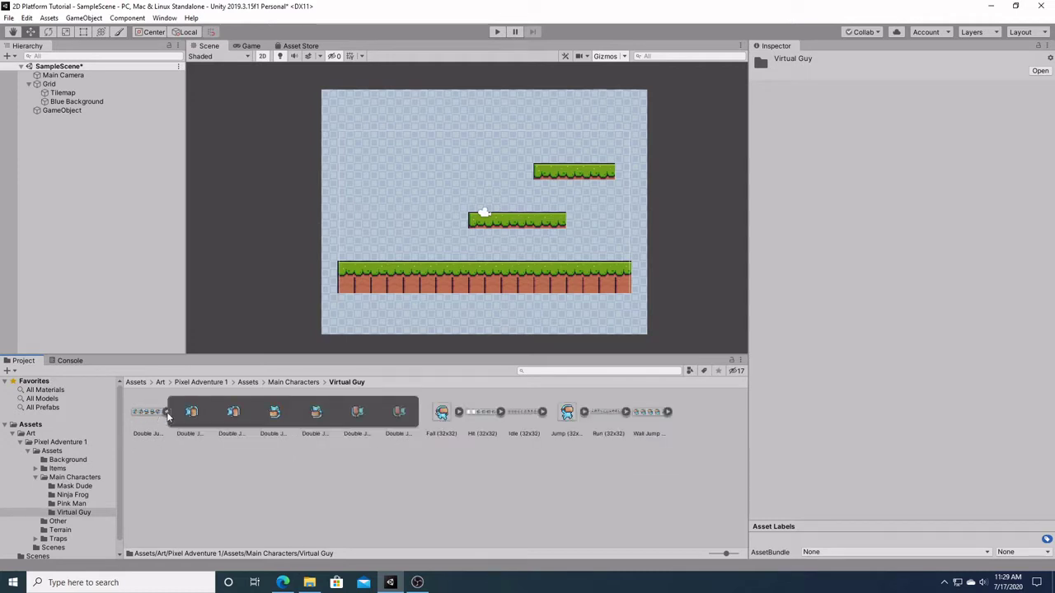
click(166, 412)
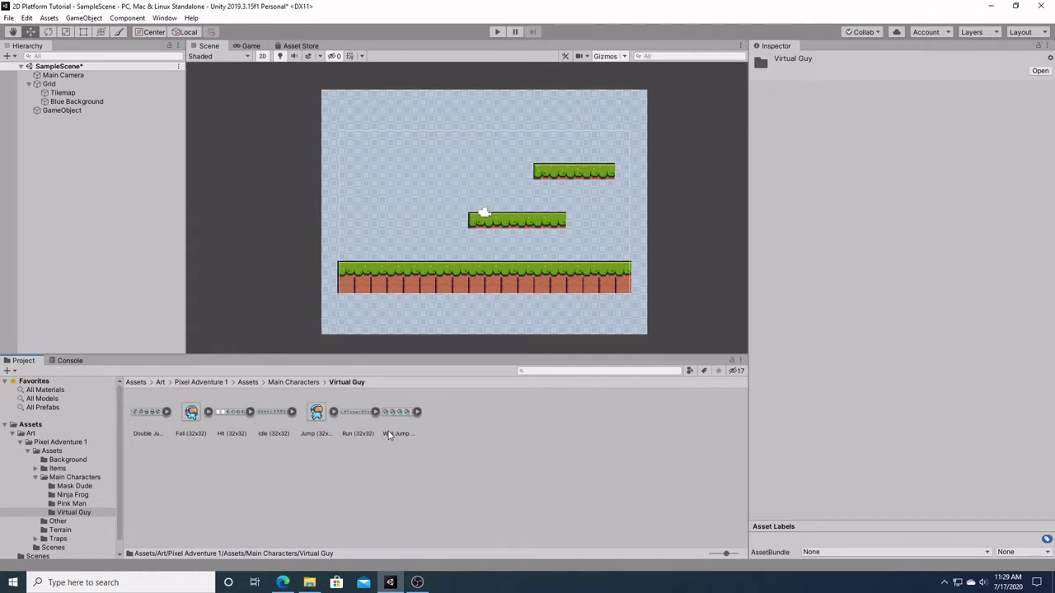
click(166, 412)
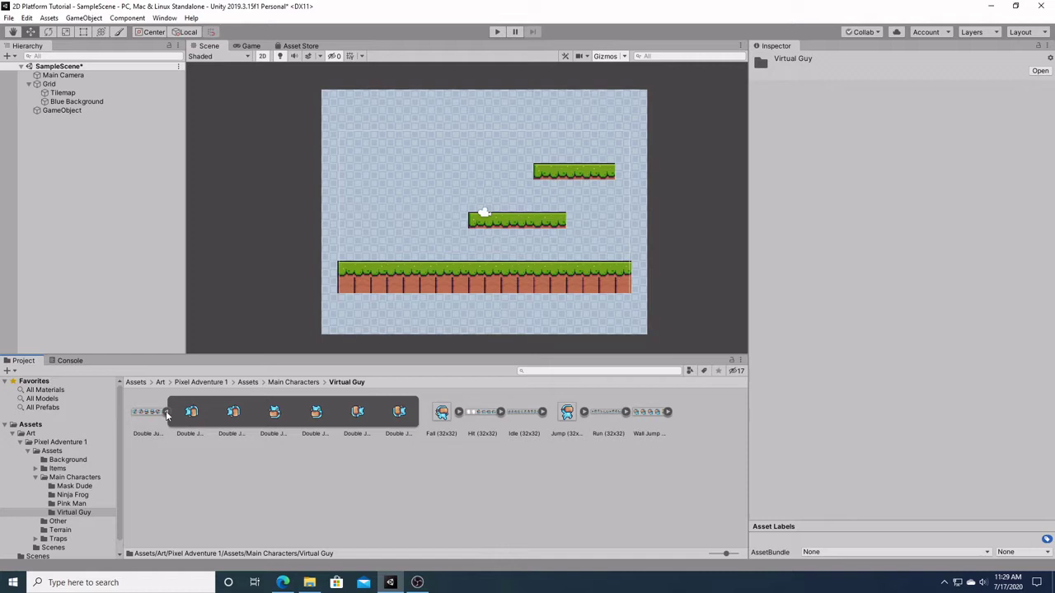
click(165, 412)
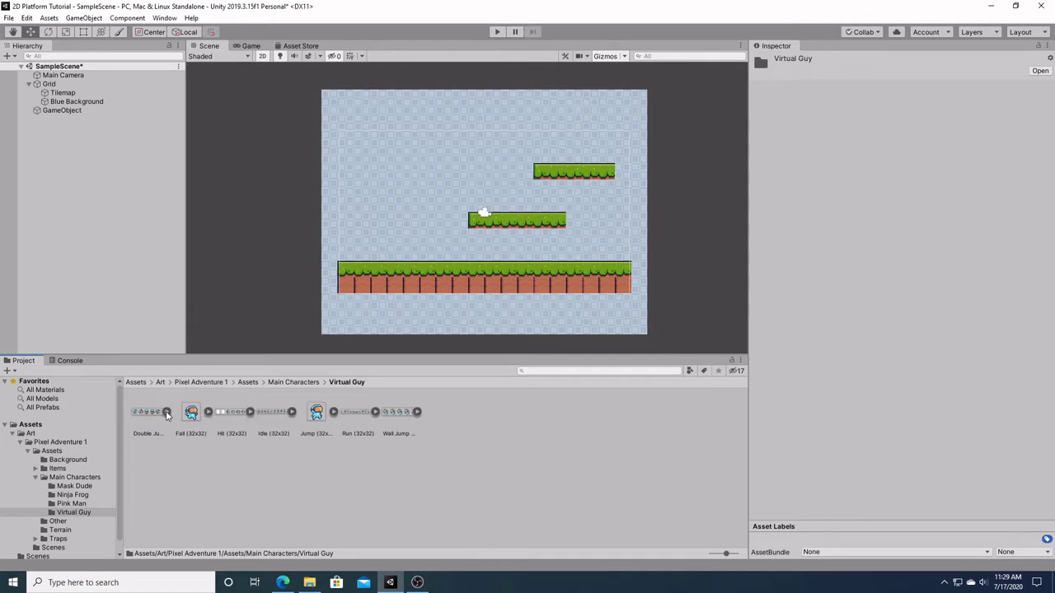
click(274, 422)
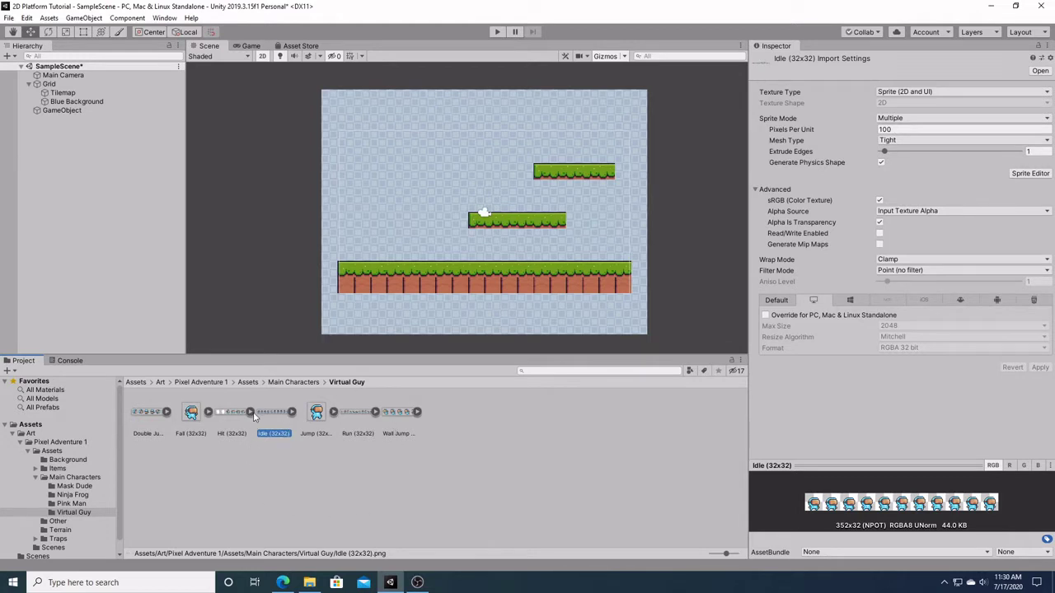
click(294, 413)
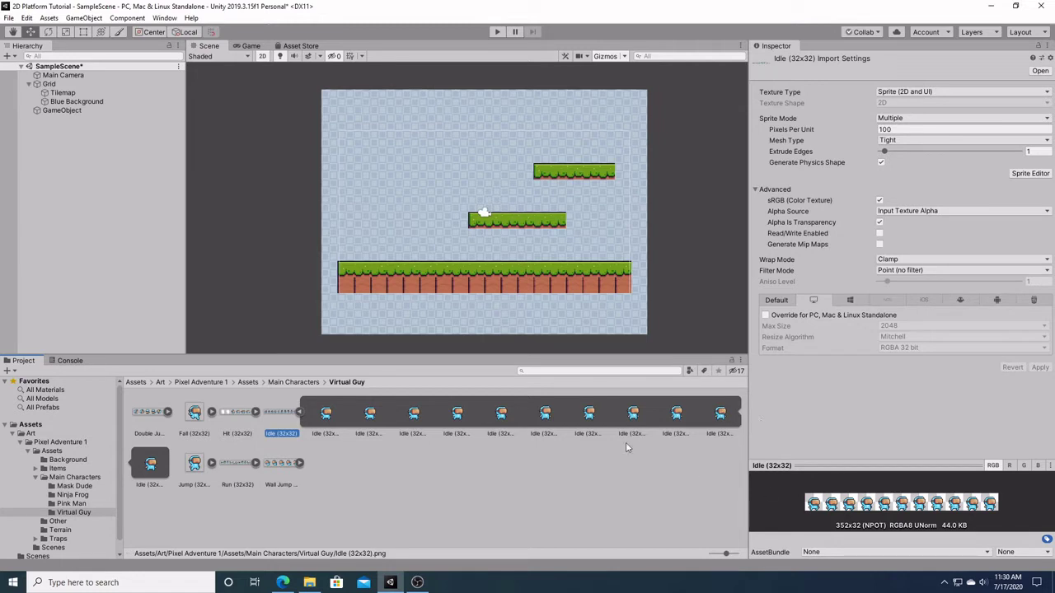
Drag the Idle (32x32)_0 frame into the GameObject's Sprite Renderer Sprite field.
click(326, 414)
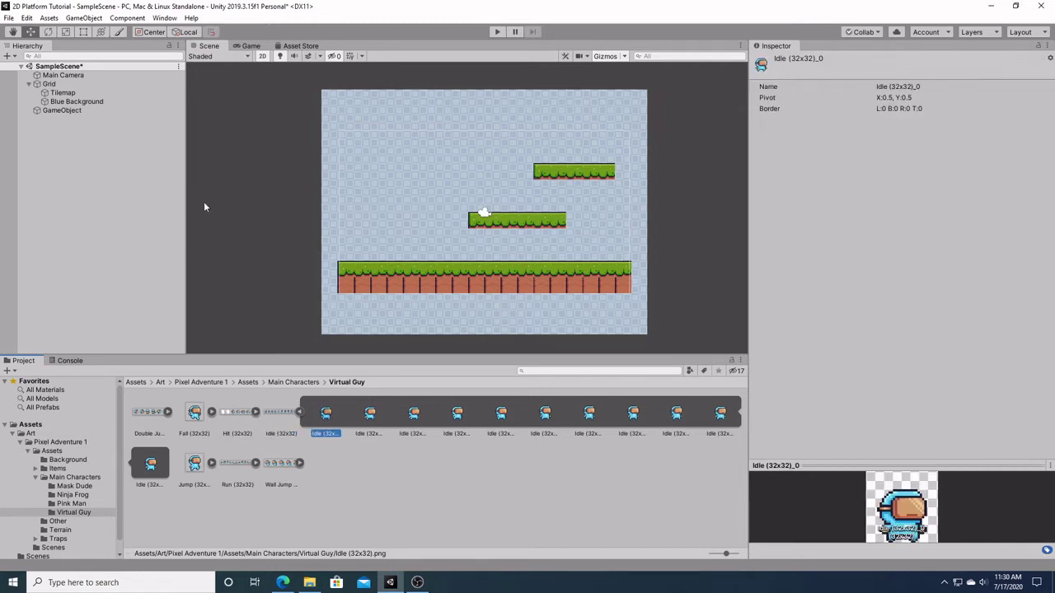
click(80, 111)
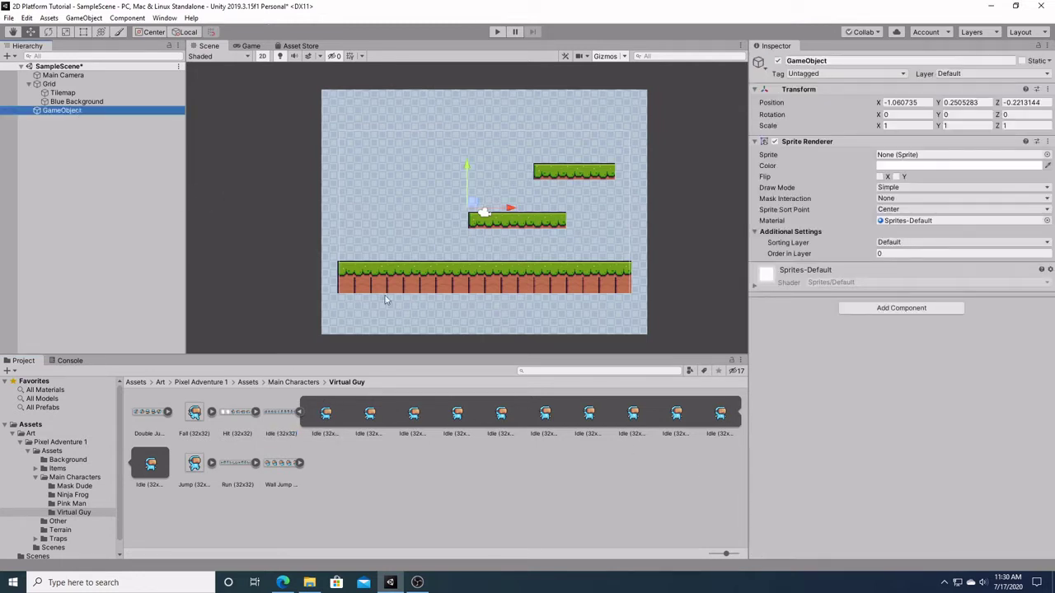
drag(326, 417, 909, 160)
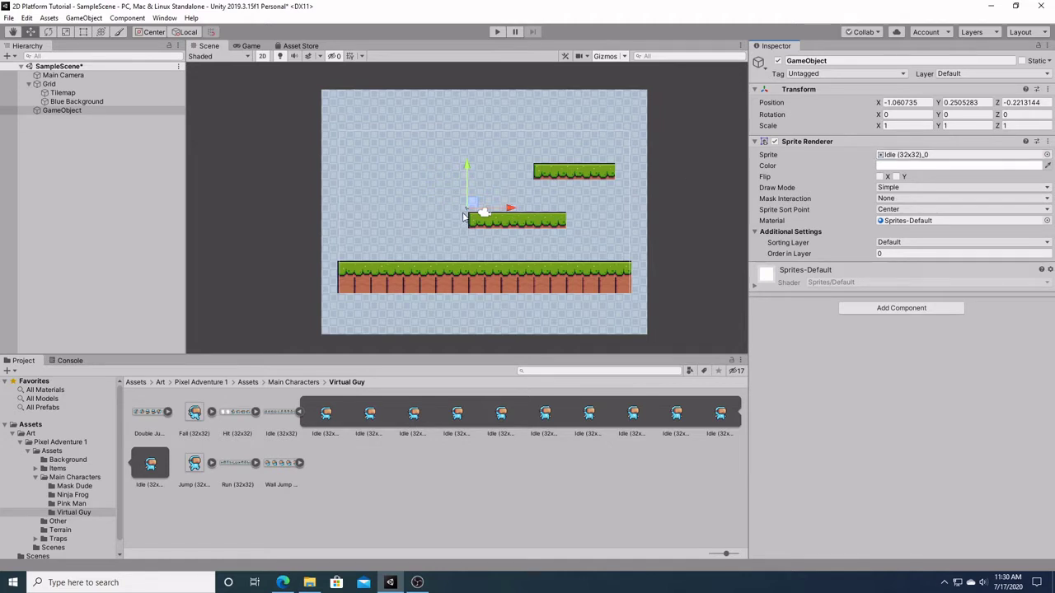
scroll(464, 216, up, 4)
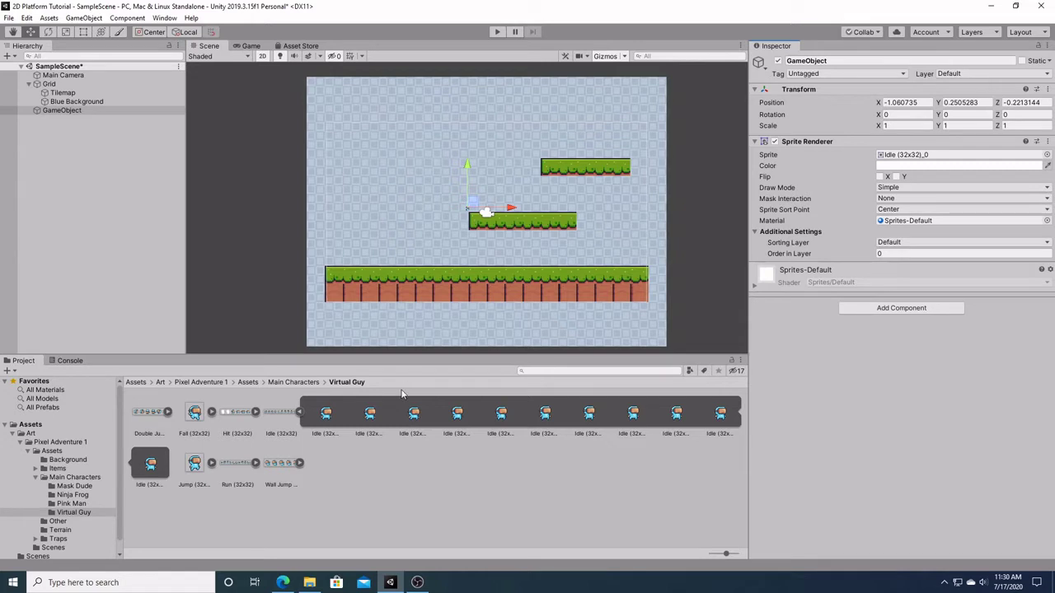
Set the Idle (32x32) import Pixels Per Unit to 16 and apply the change.
click(281, 416)
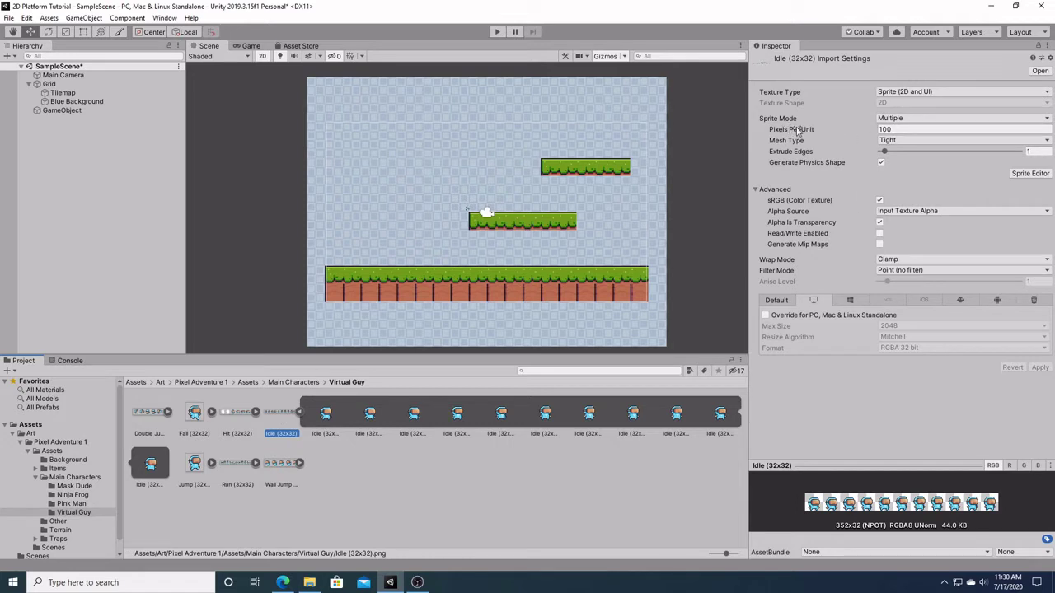
click(899, 130)
drag(898, 129, 880, 130)
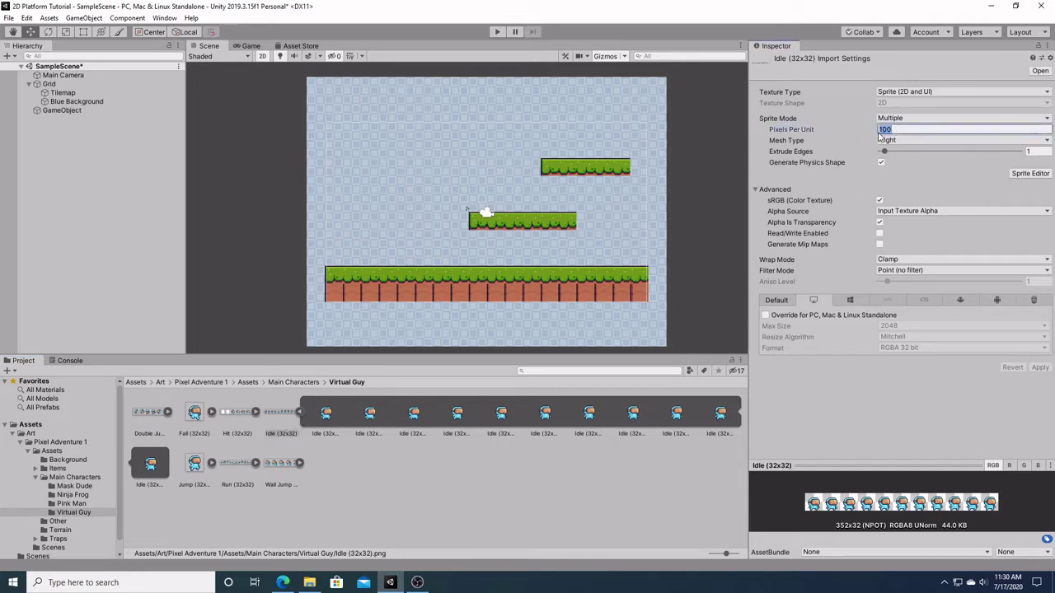
text(16)
key(Return)
click(1042, 368)
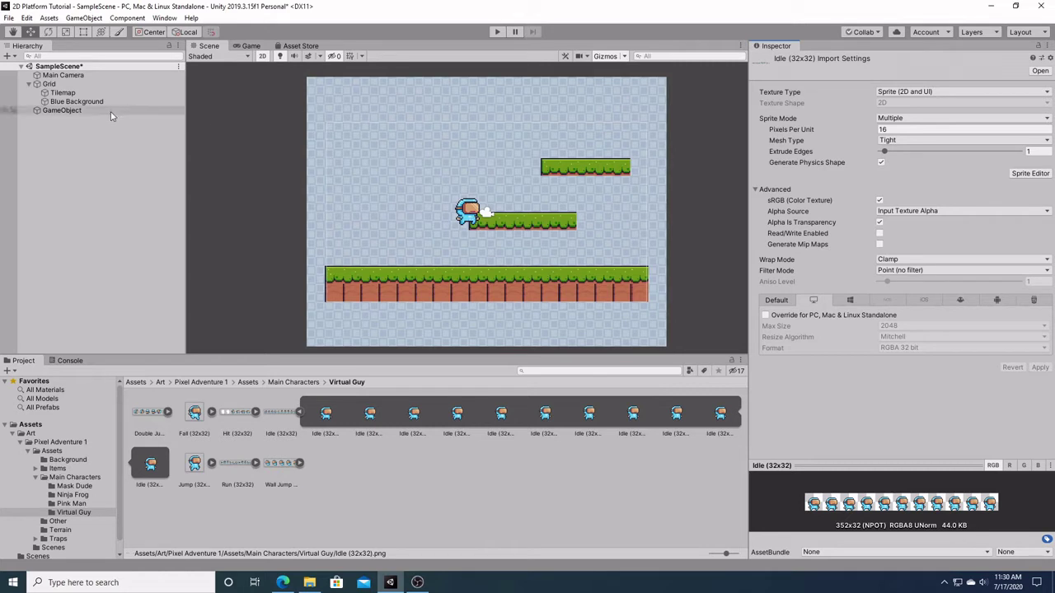
Rename the GameObject to 'Player'.
click(89, 111)
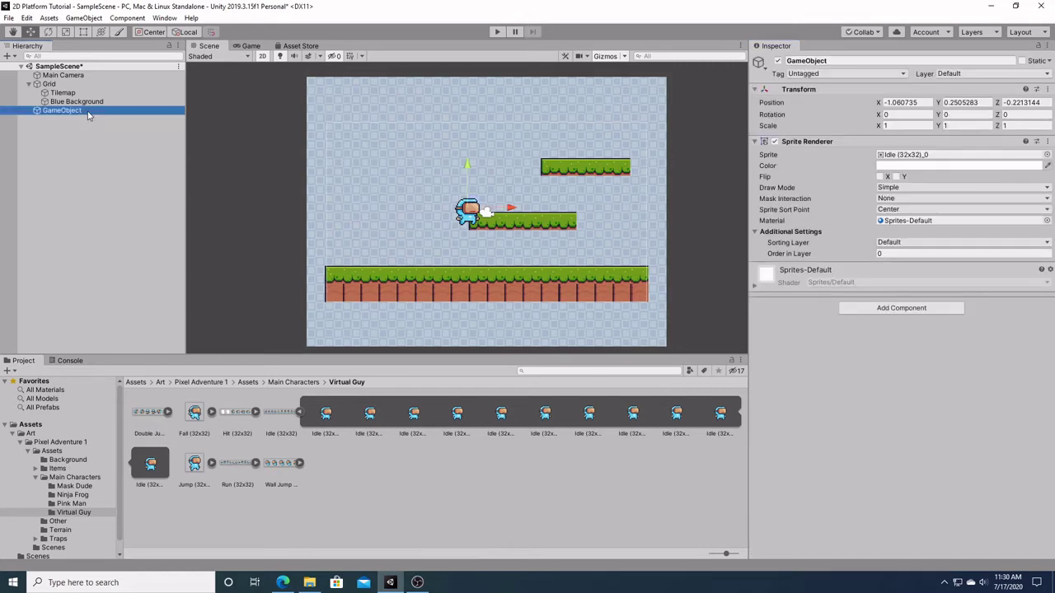
click(824, 61)
text(Player)
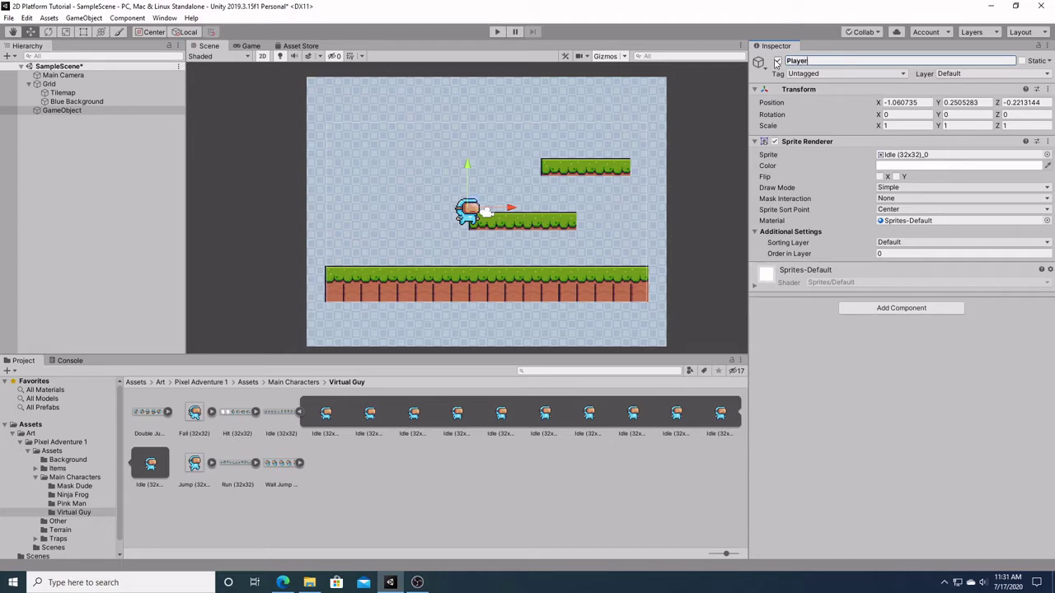
key(Return)
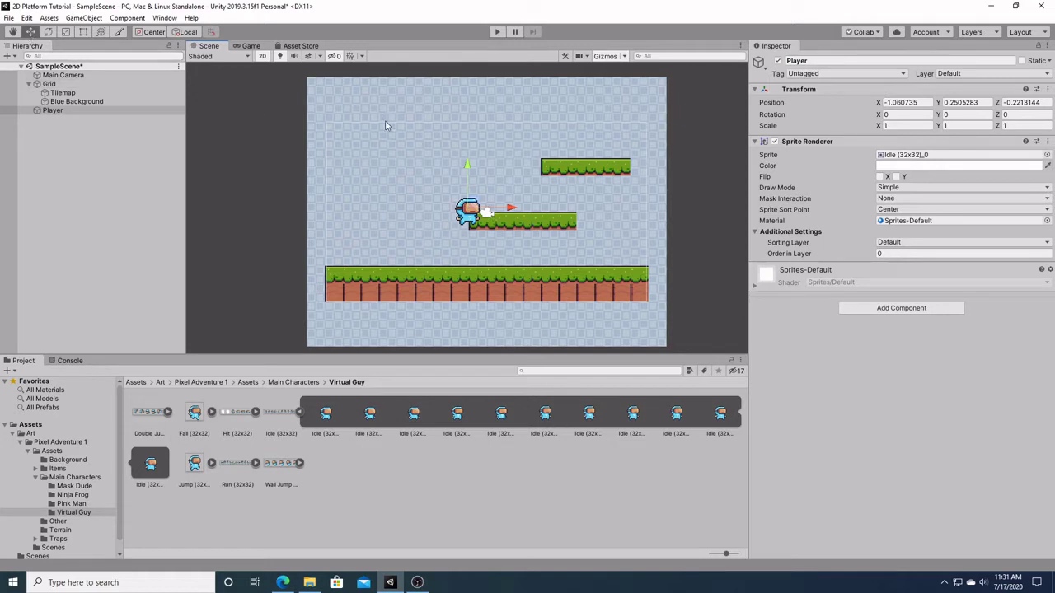
Move the Player onto the left end of the ground, at X -5.75, Y -2.02.
drag(466, 167, 467, 206)
drag(511, 247, 427, 246)
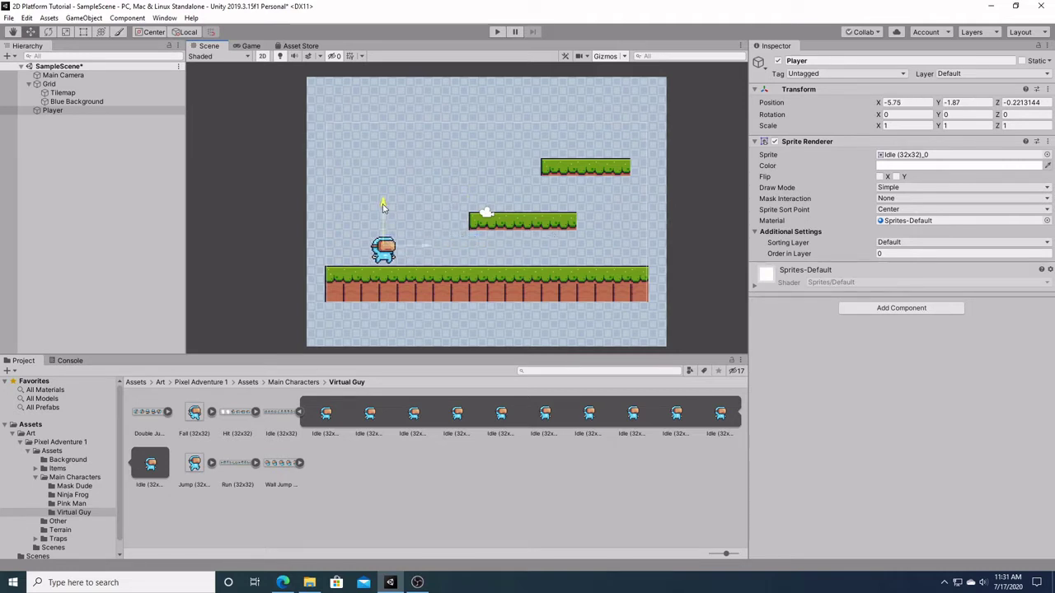
drag(383, 208, 384, 209)
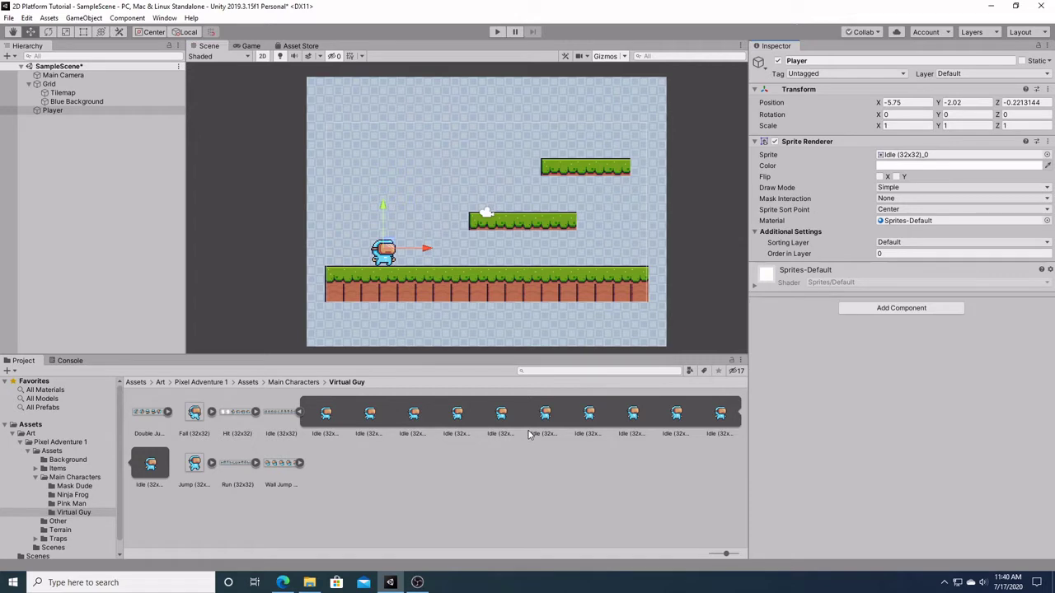
Add a Dynamic Rigidbody 2D with Gravity Scale 1 to the Player via a 'rigi' search.
click(891, 308)
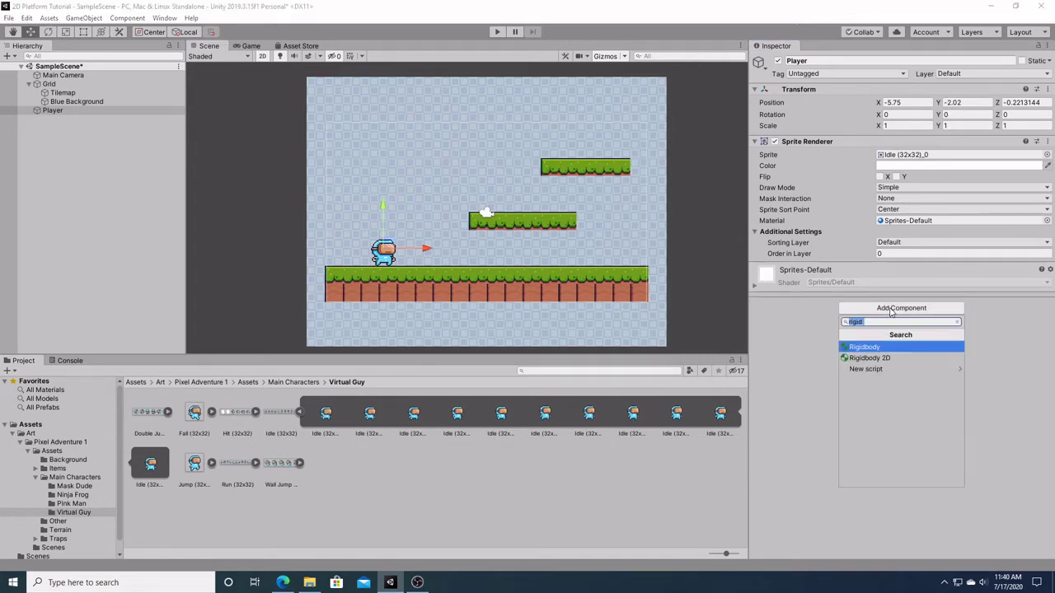
text(rig)
text(s)
key(BackSpace)
text(i)
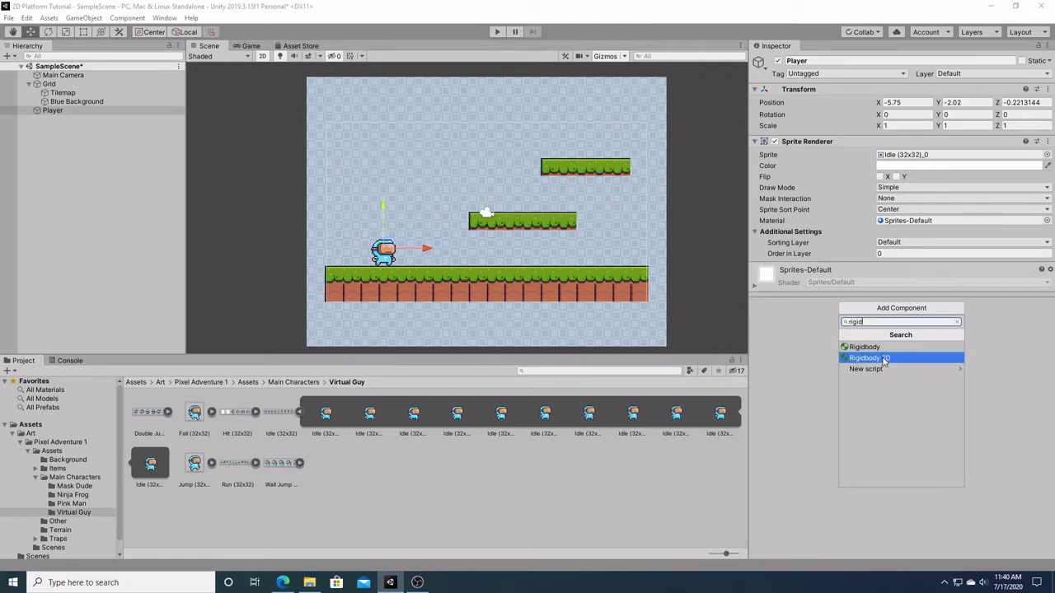
click(884, 360)
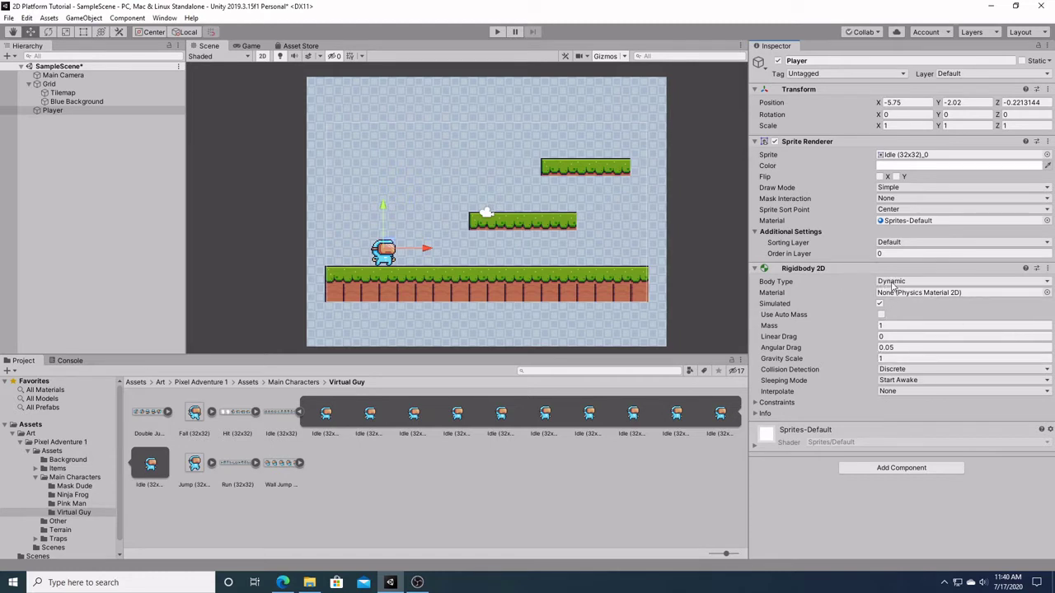
click(940, 282)
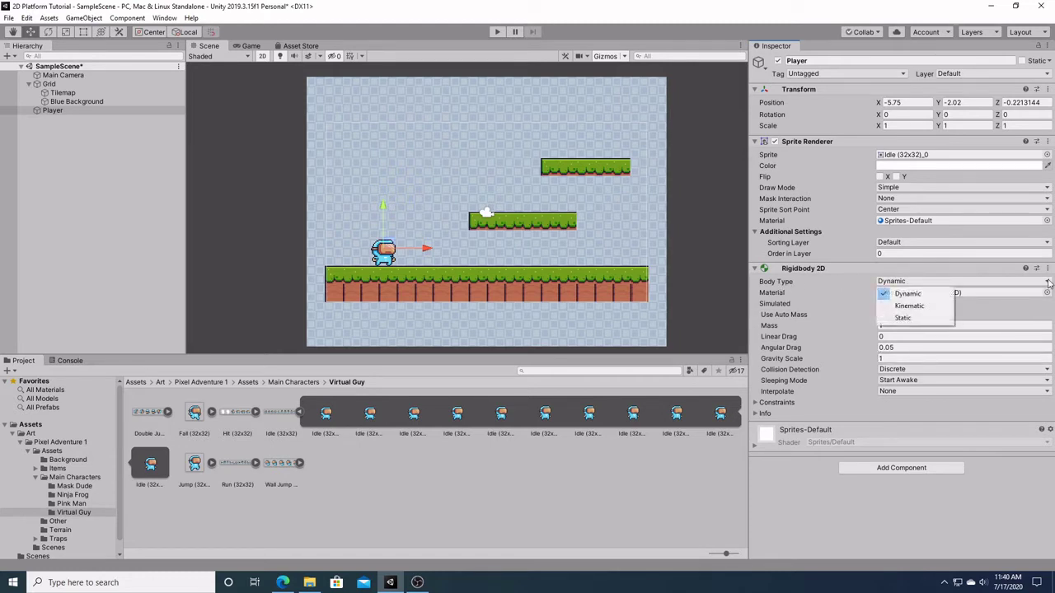
click(925, 293)
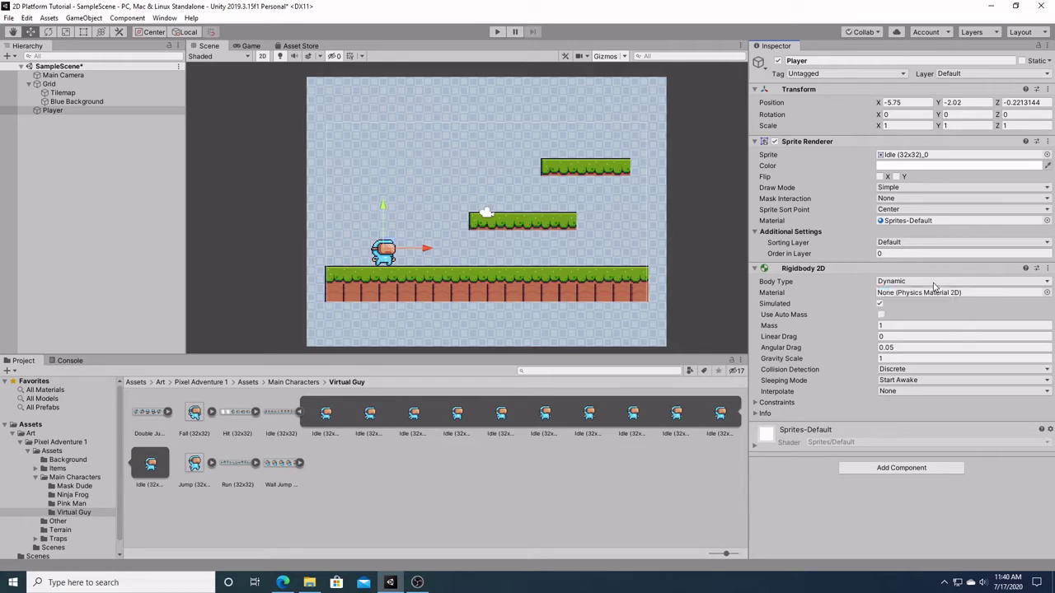
click(1043, 285)
click(1039, 285)
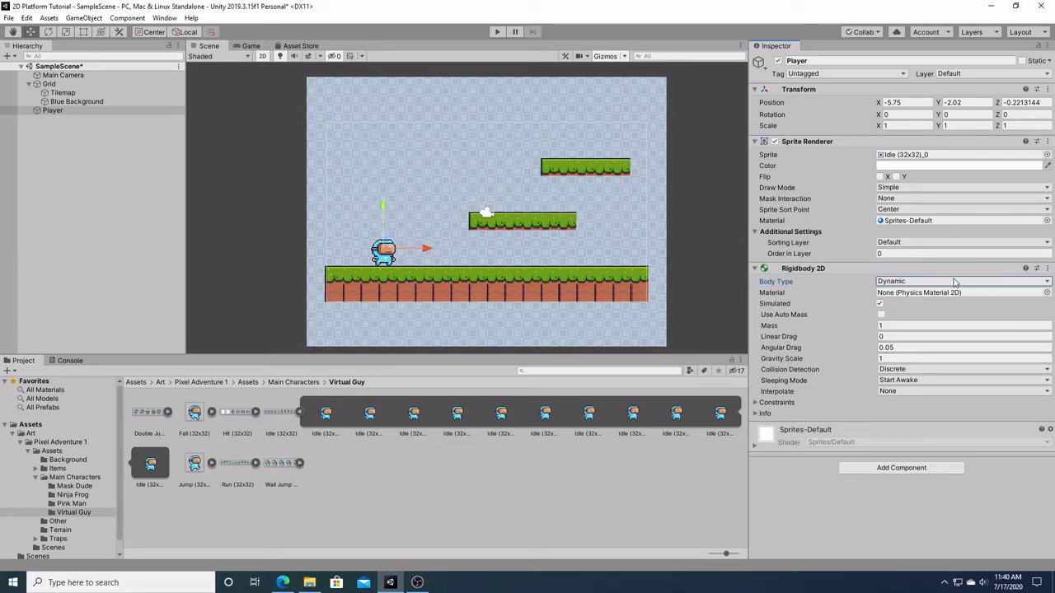
click(1040, 284)
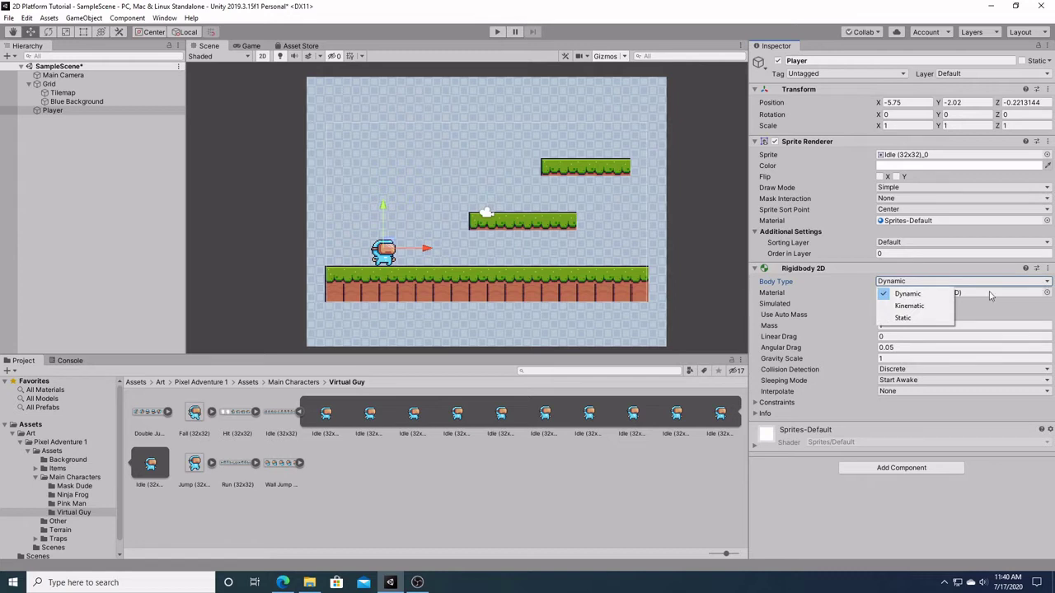
click(937, 306)
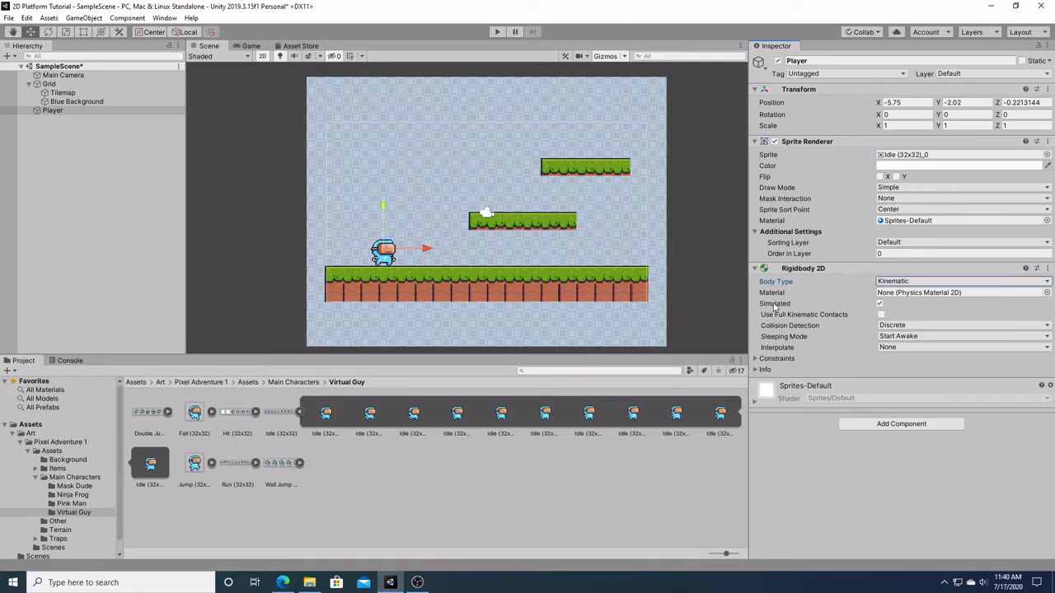
click(1047, 282)
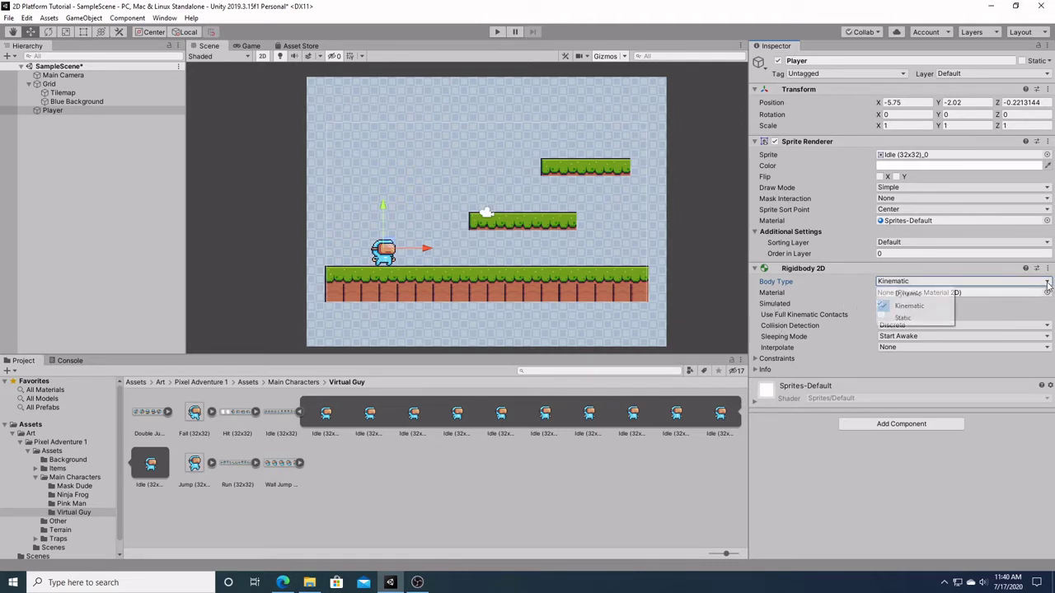
click(934, 319)
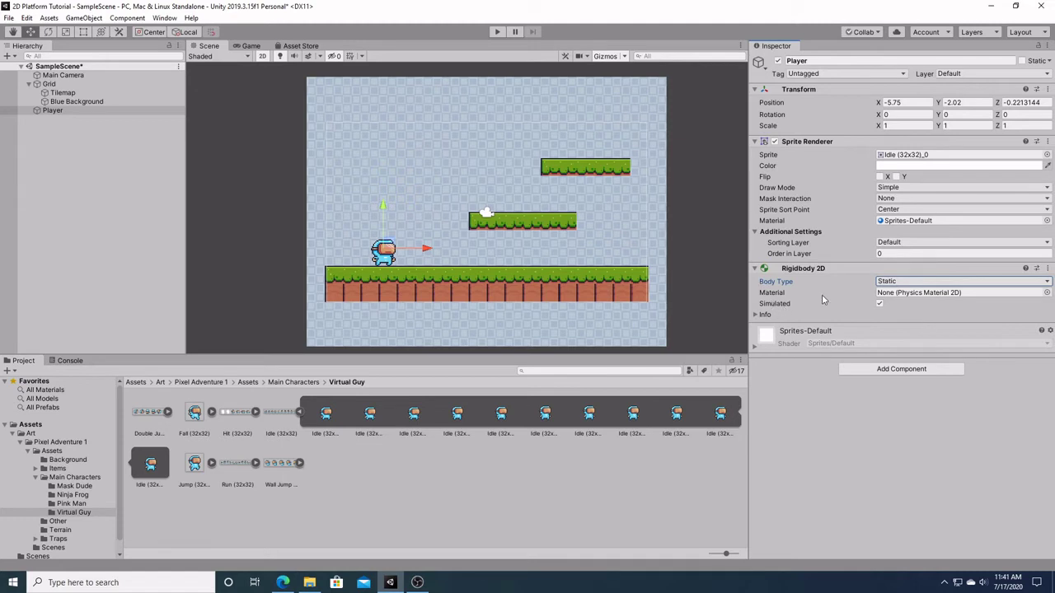
click(1045, 282)
click(942, 307)
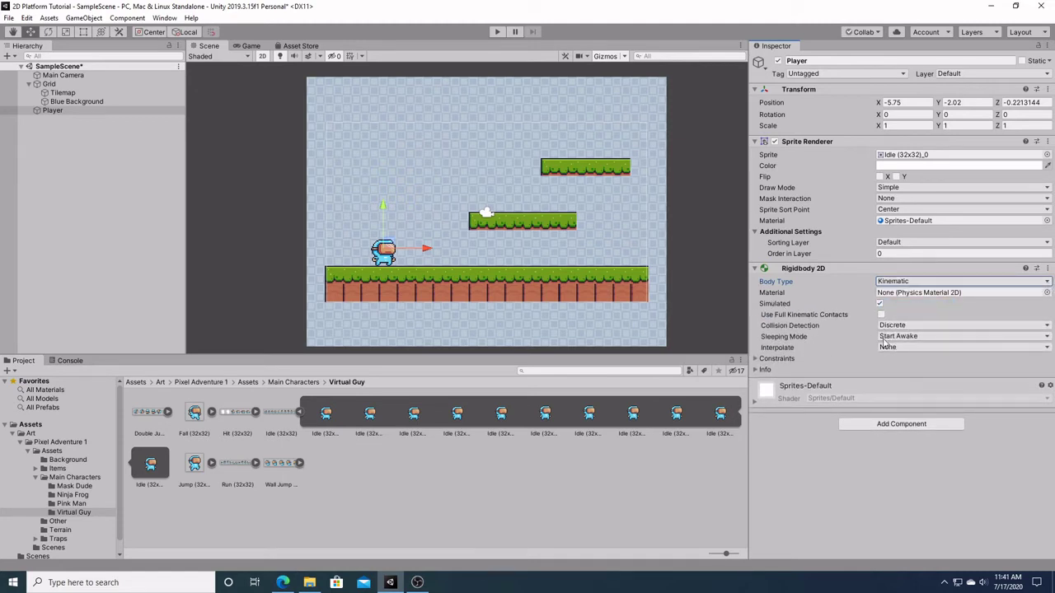
click(1035, 284)
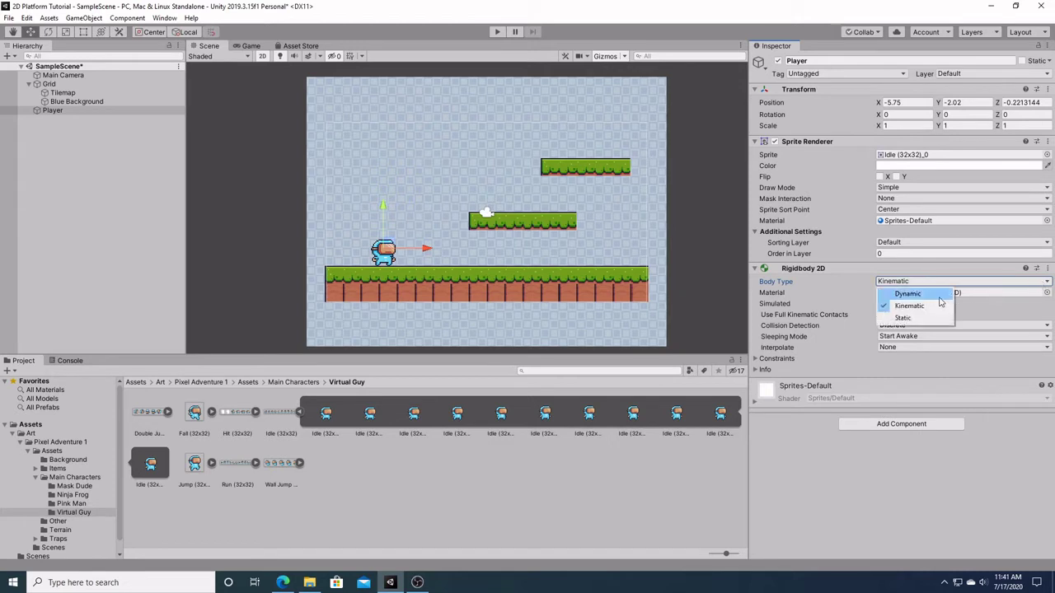
click(909, 294)
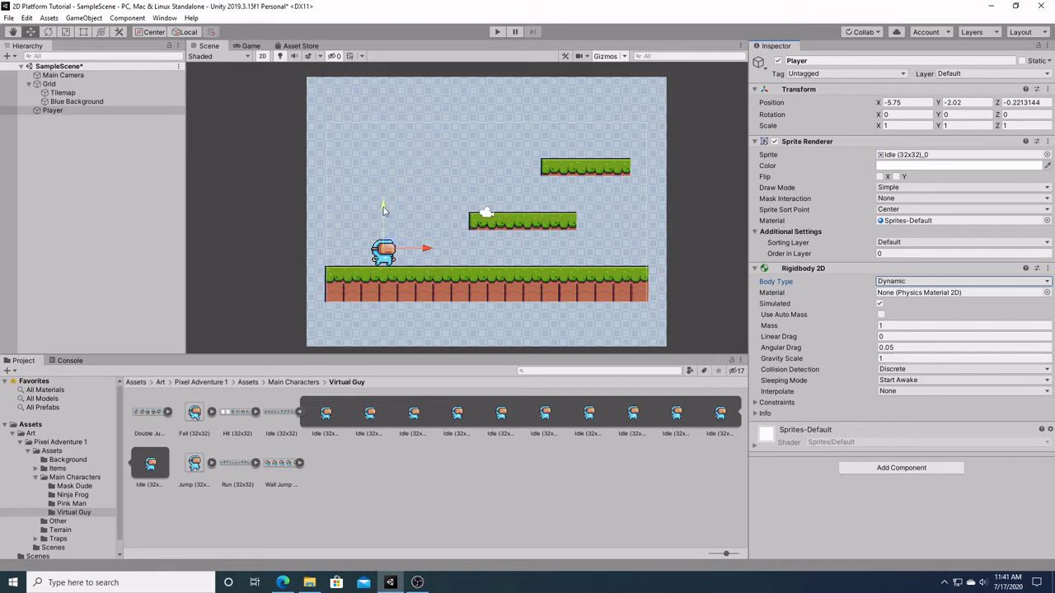
Raise the Player to Y 1.48 and test-play, watching it fall through the ground.
drag(383, 207, 384, 146)
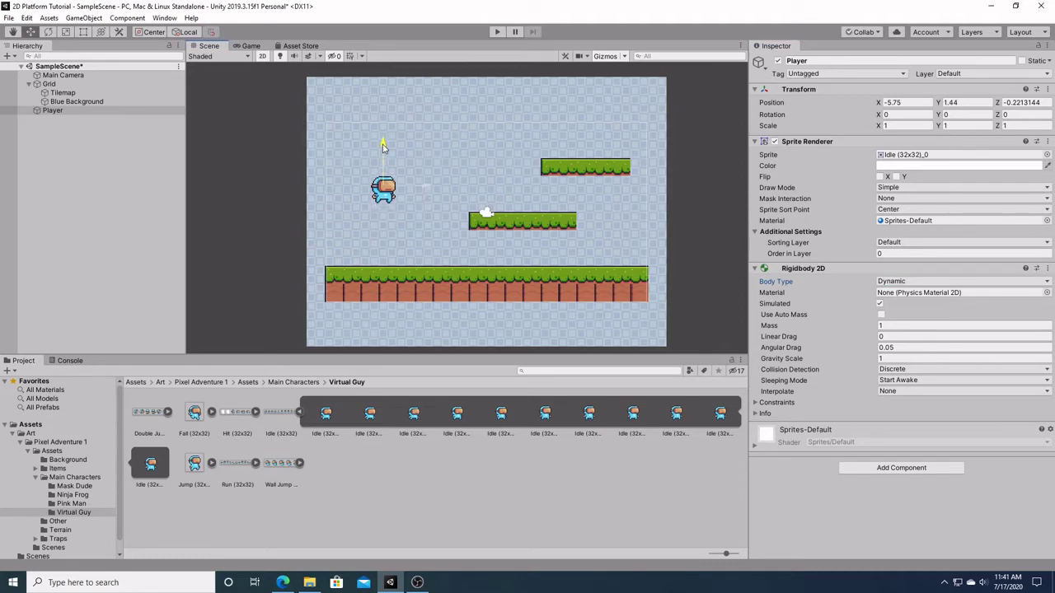
click(498, 33)
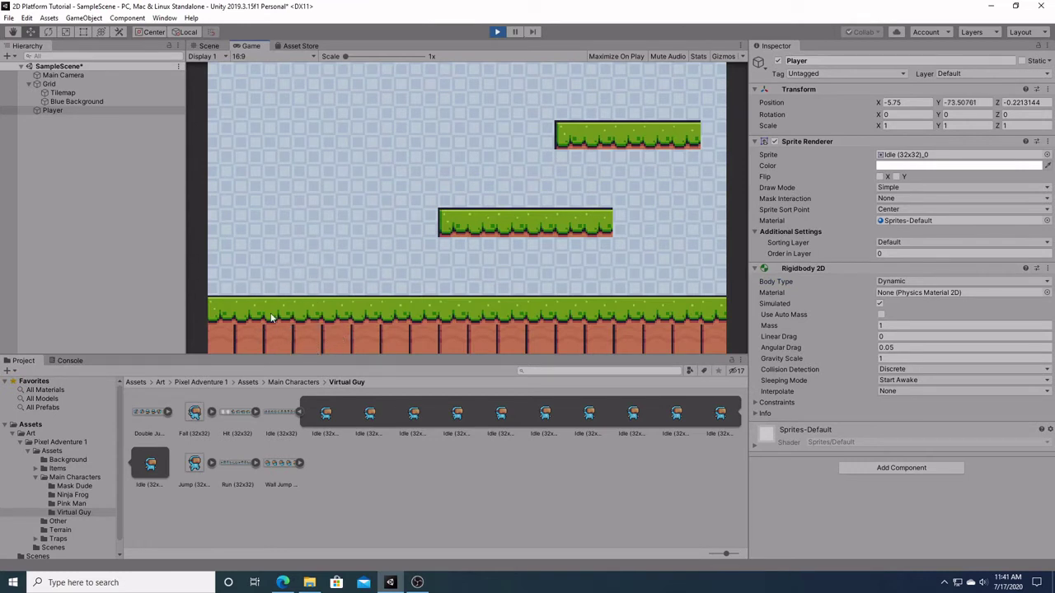
click(495, 31)
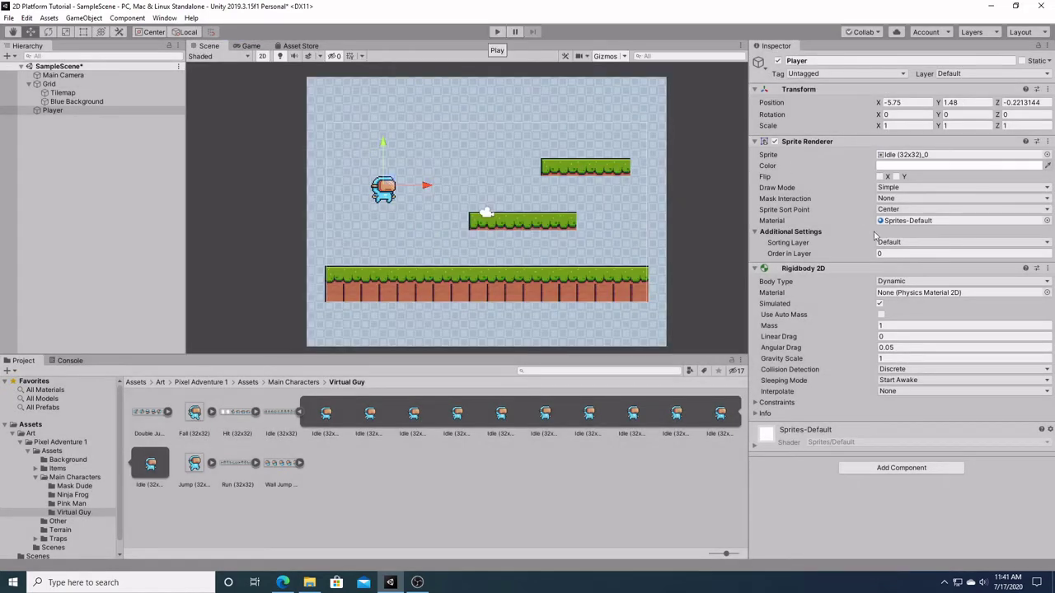
click(882, 360)
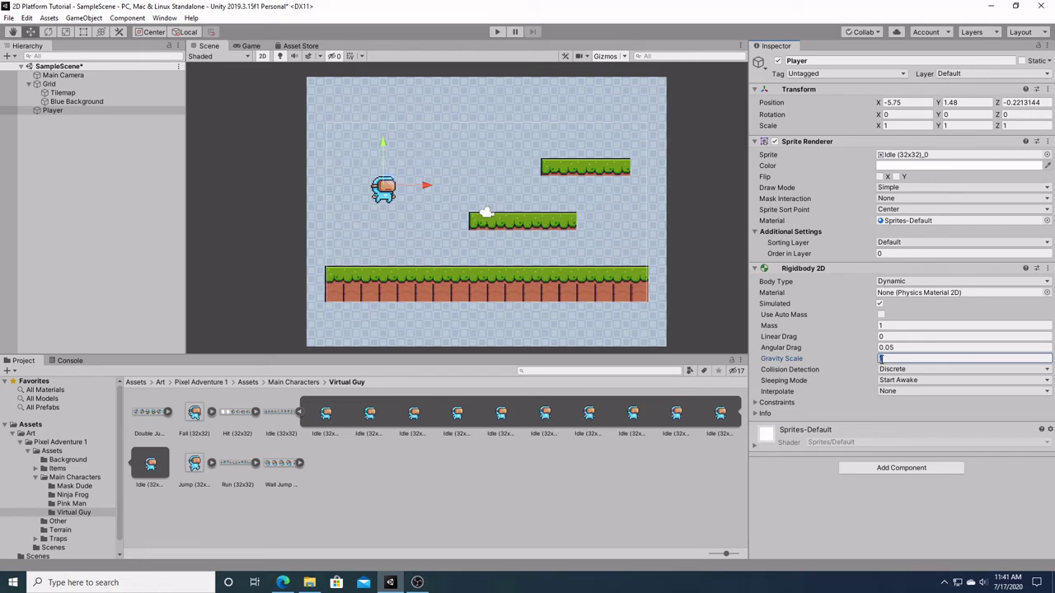
click(497, 31)
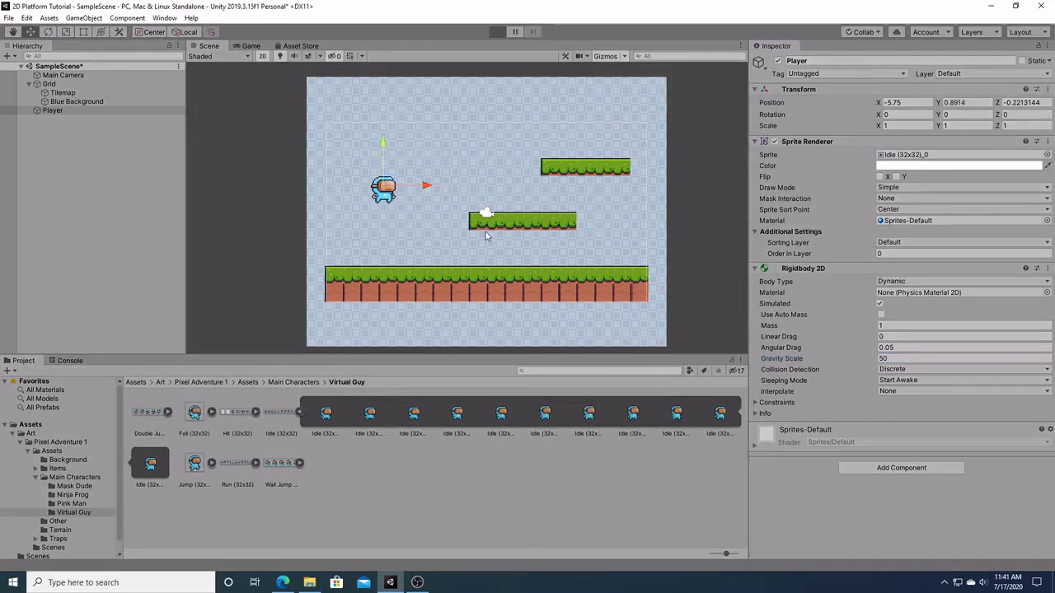
click(497, 31)
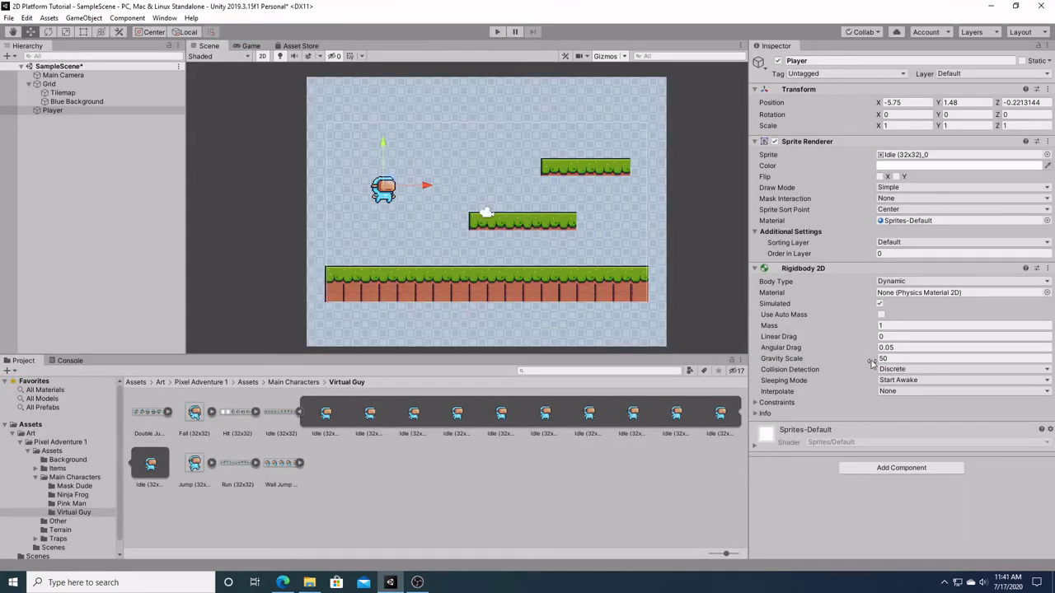
click(878, 360)
text(5)
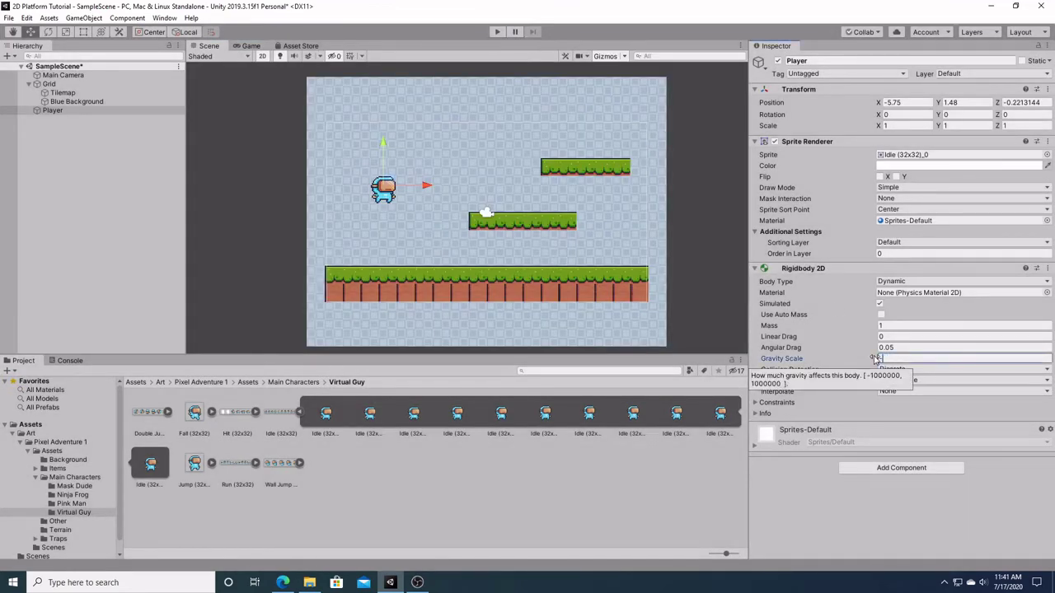
click(497, 31)
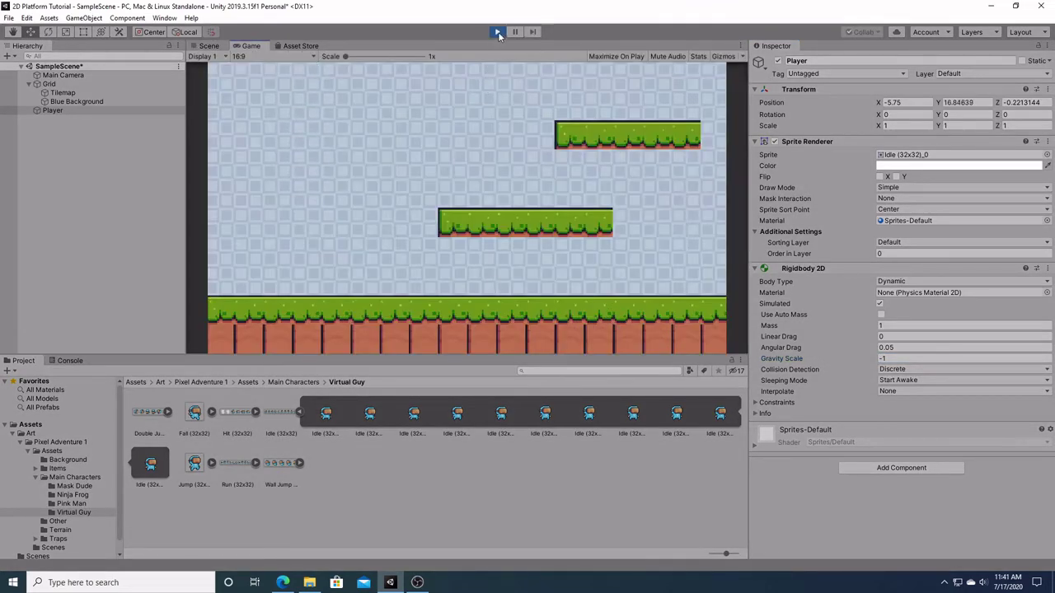
click(497, 32)
click(897, 359)
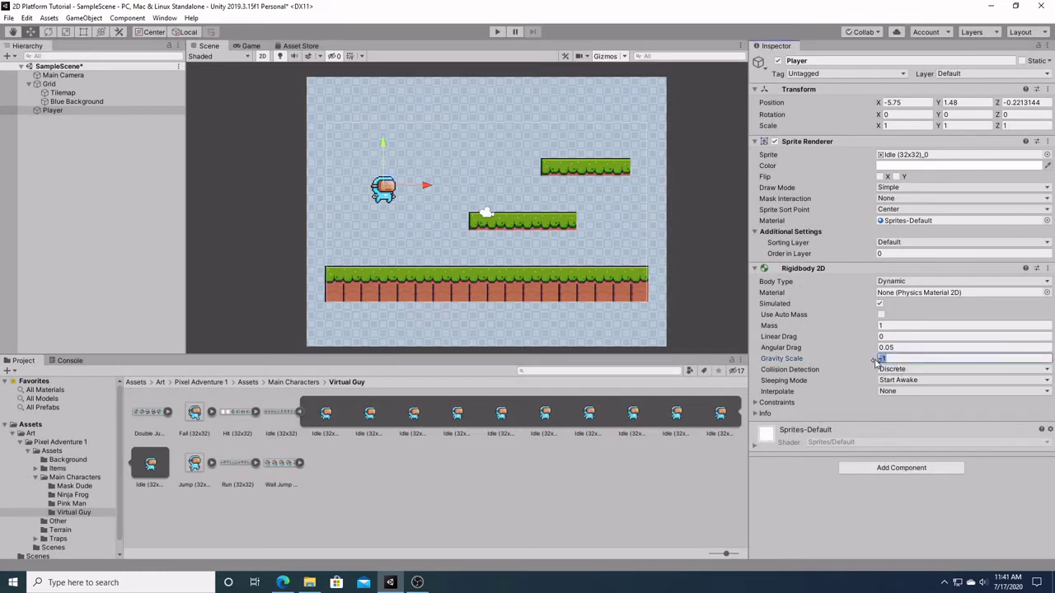
text(1)
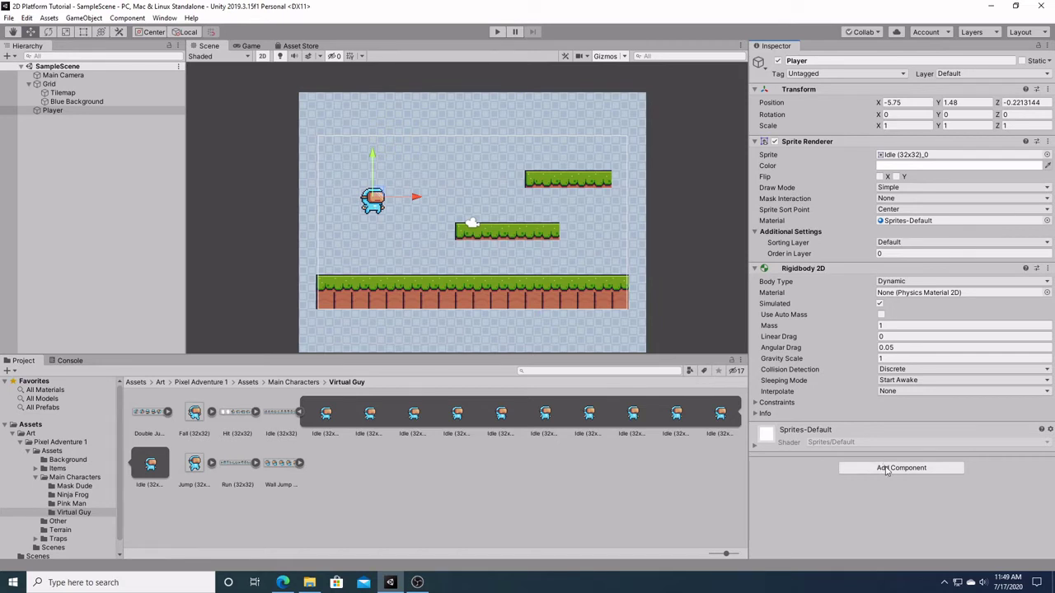
Add a 2-by-2 Box Collider 2D with zero offset to the Player via a 'box' search.
click(887, 469)
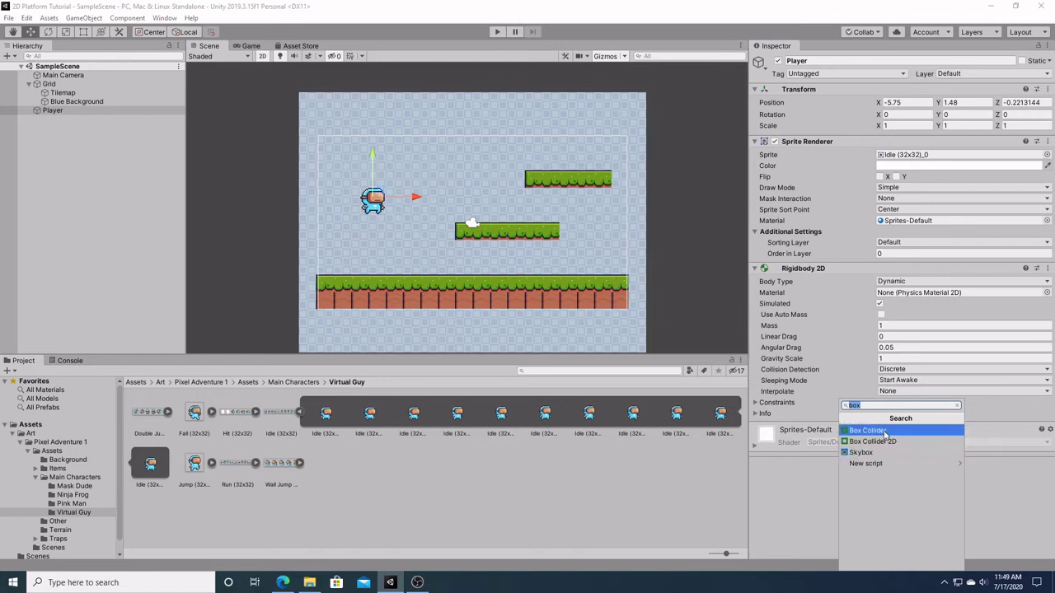
text(box)
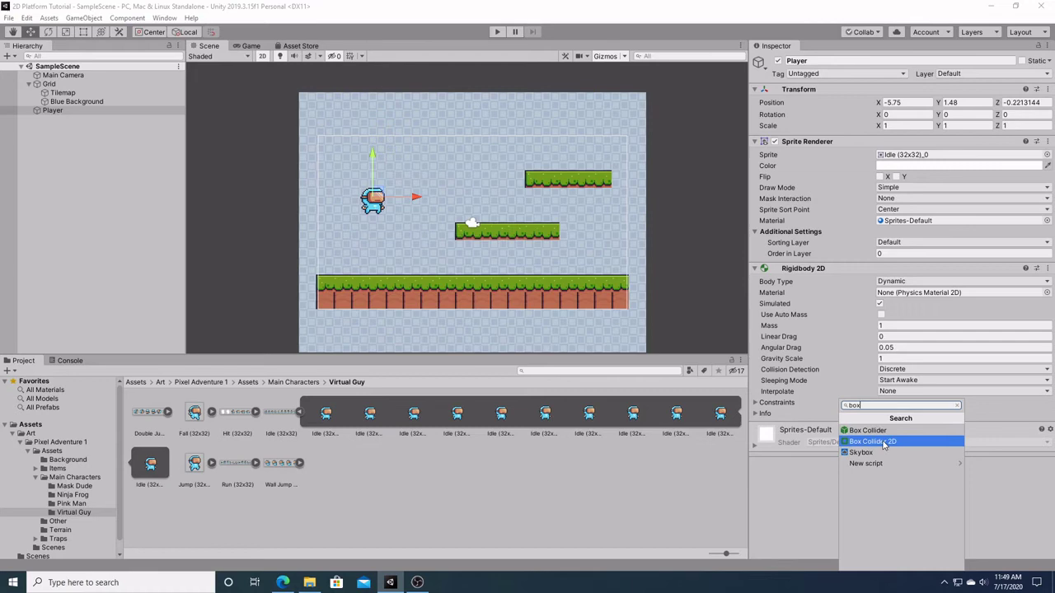
click(885, 443)
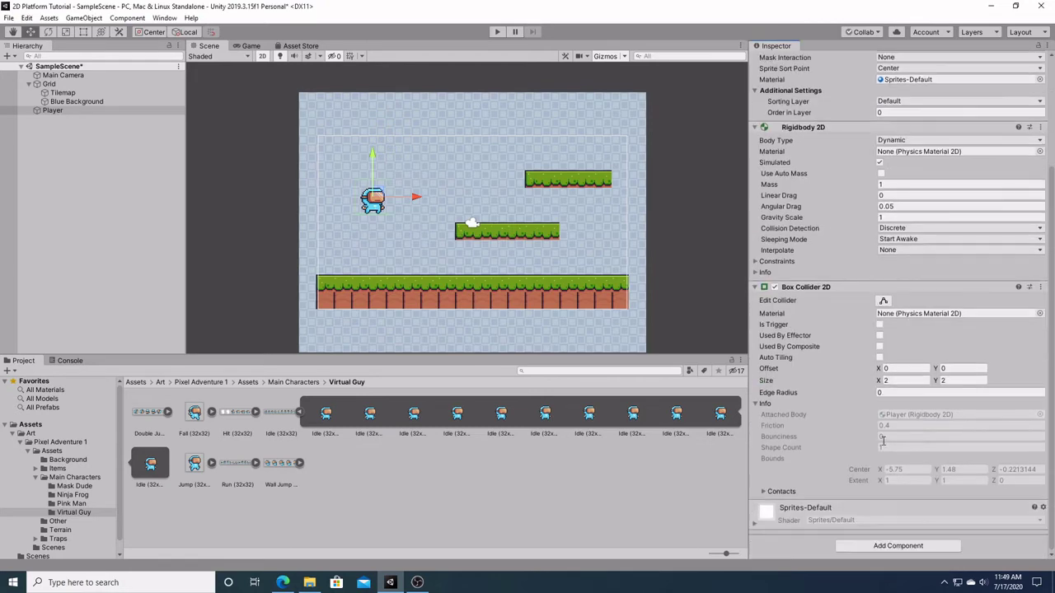
scroll(367, 204, up, 2)
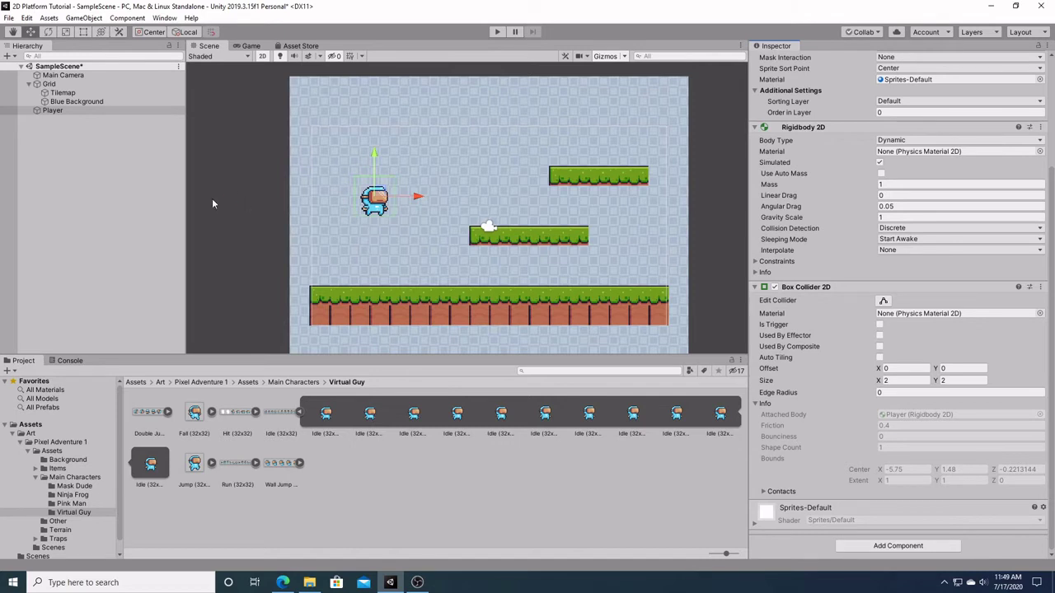
Toggle the Player sprite off and on, then hide the Blue Background behind the level.
click(94, 102)
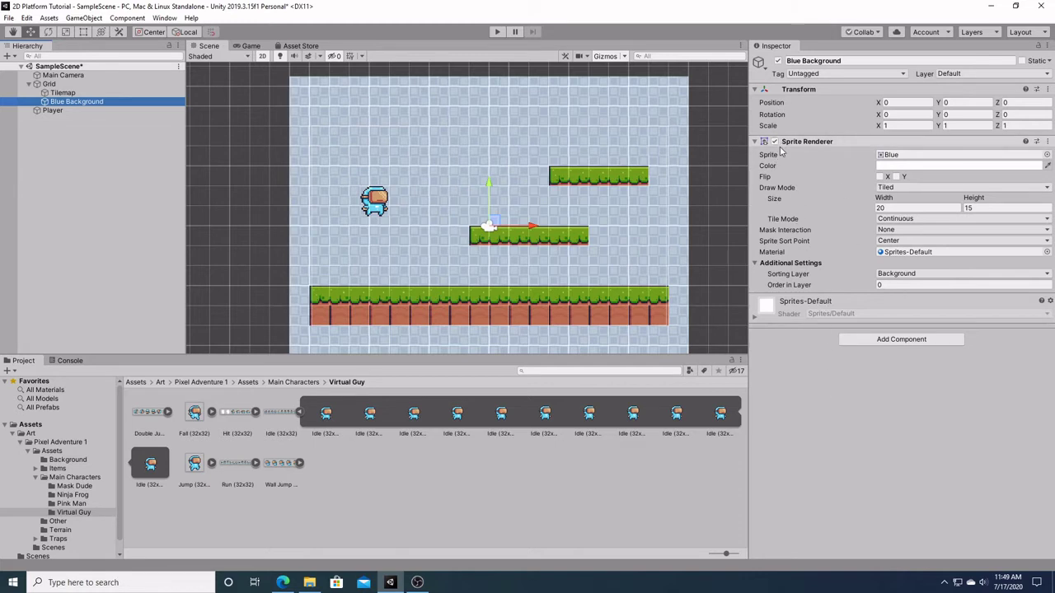
click(104, 112)
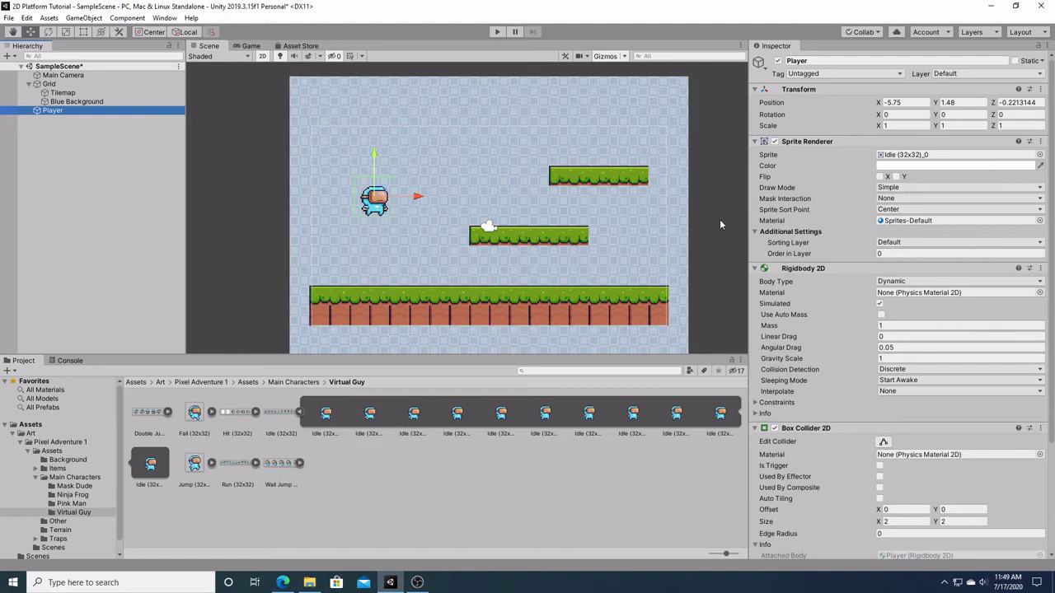
click(775, 142)
click(775, 142)
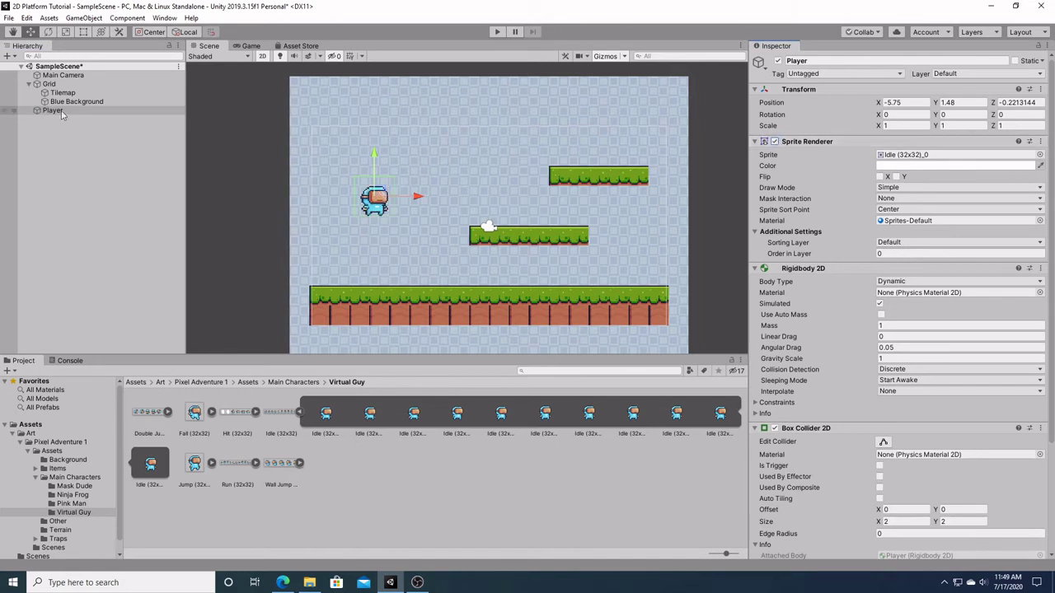
click(88, 102)
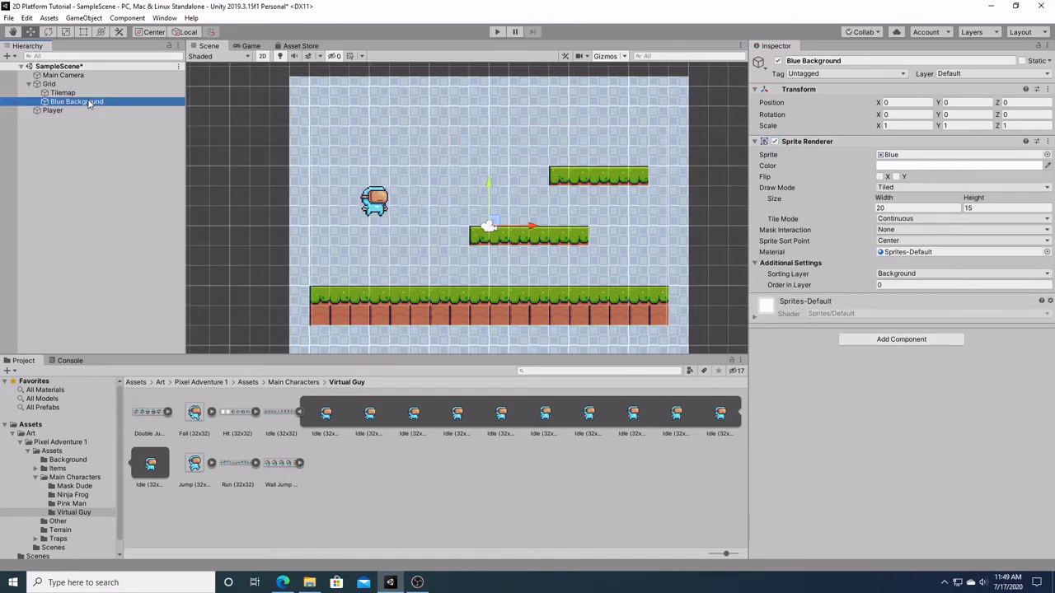
click(774, 142)
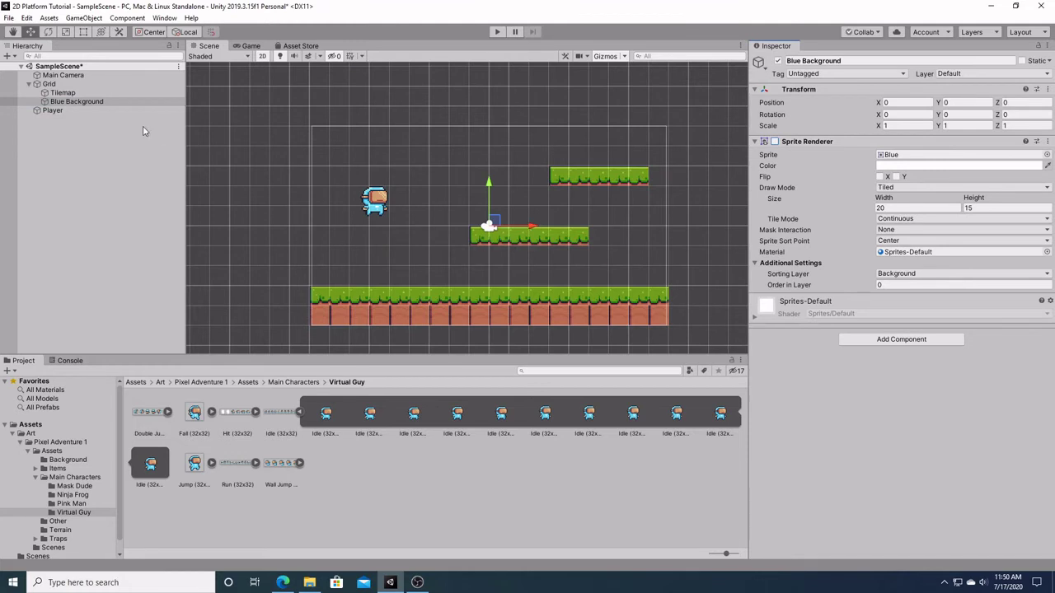
Reselect the Player so its 2 by 2 Box Collider 2D shows in the Inspector.
click(89, 110)
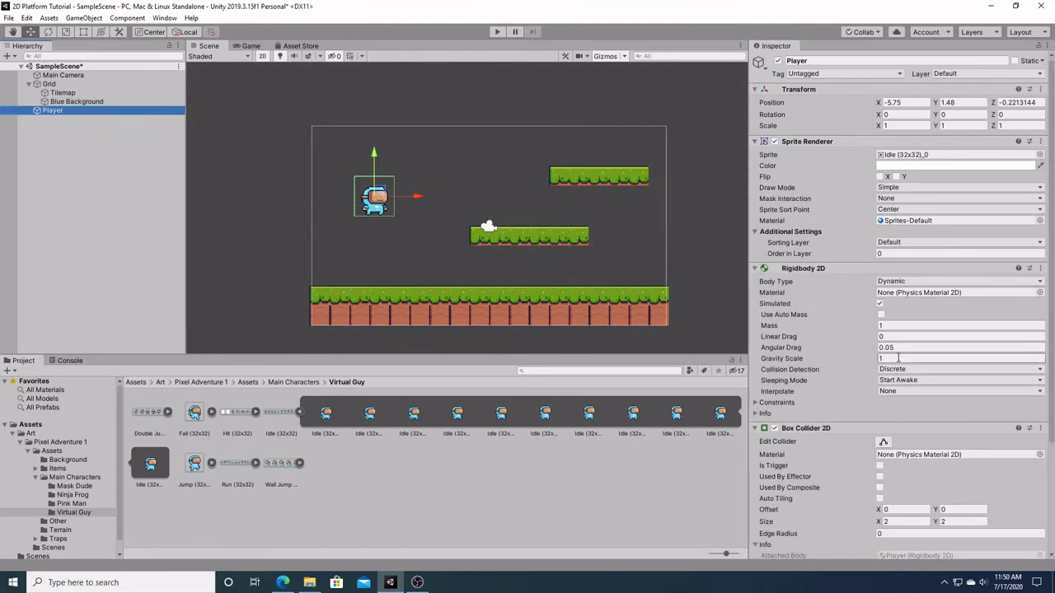
scroll(899, 358, down, 3)
scroll(365, 192, up, 3)
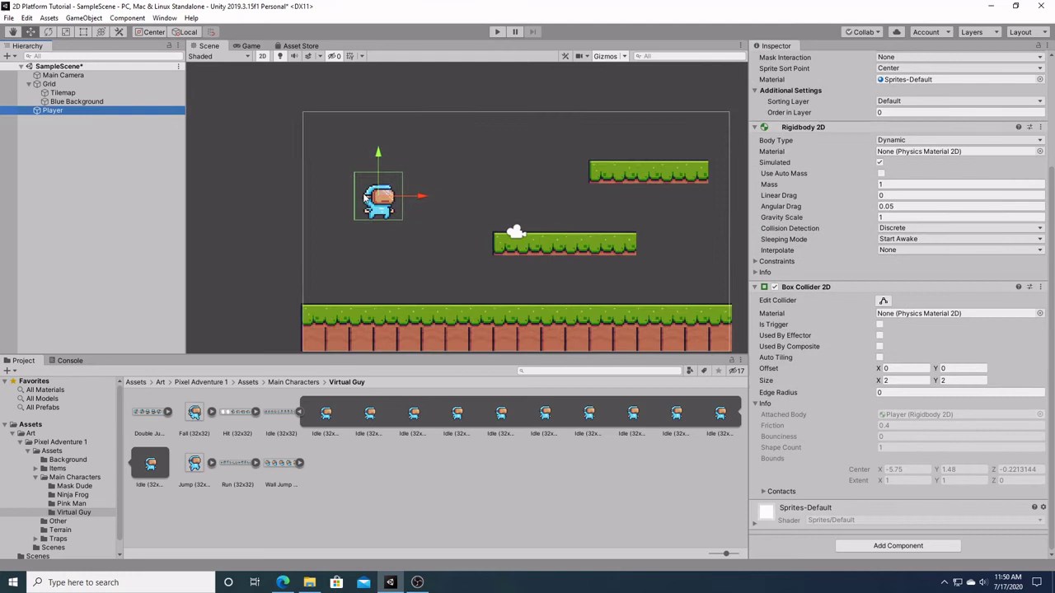
scroll(366, 197, up, 2)
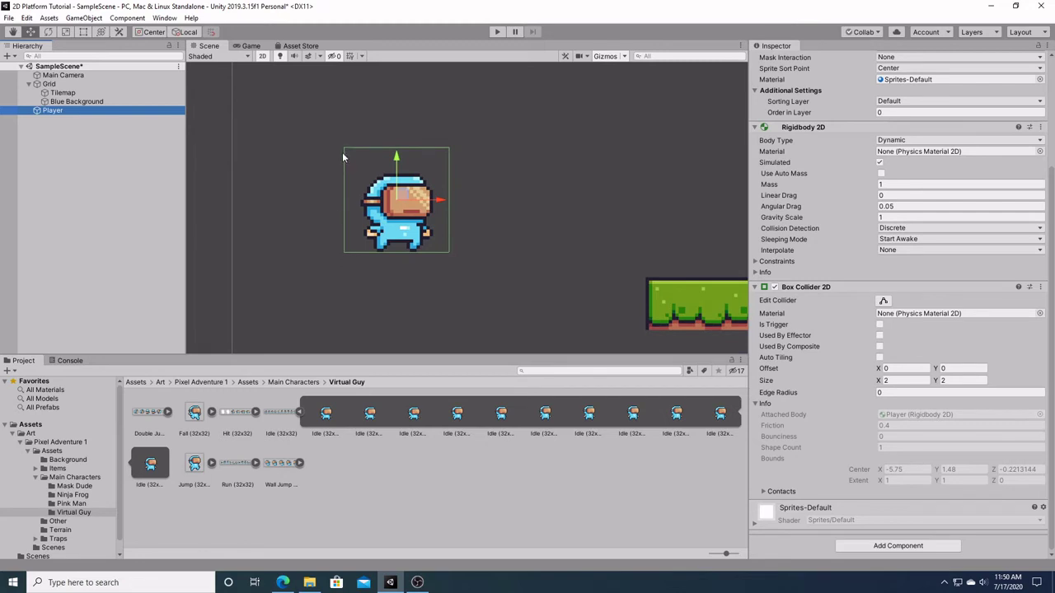
click(450, 182)
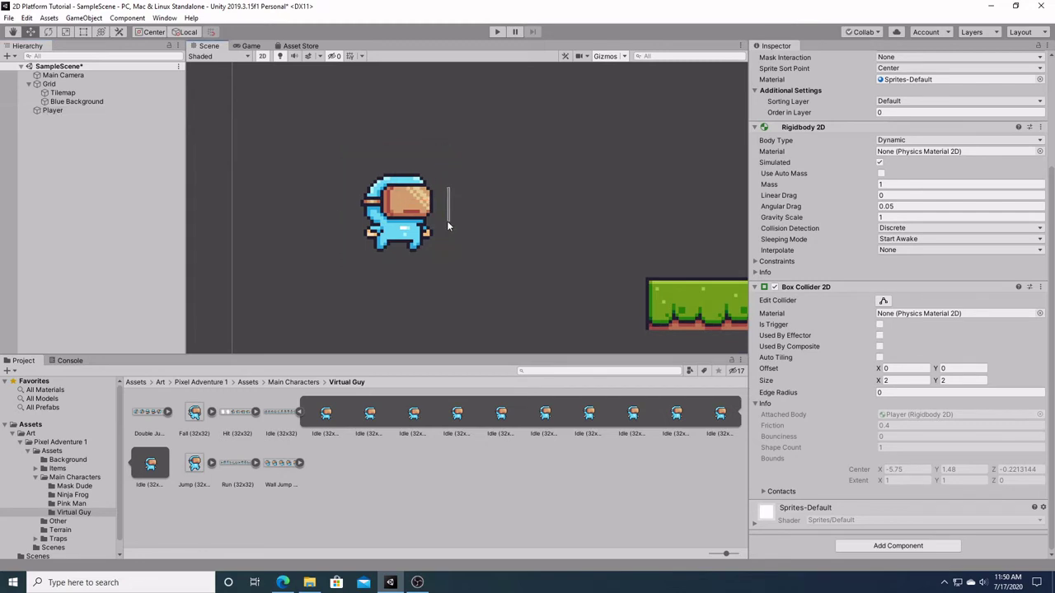
click(82, 110)
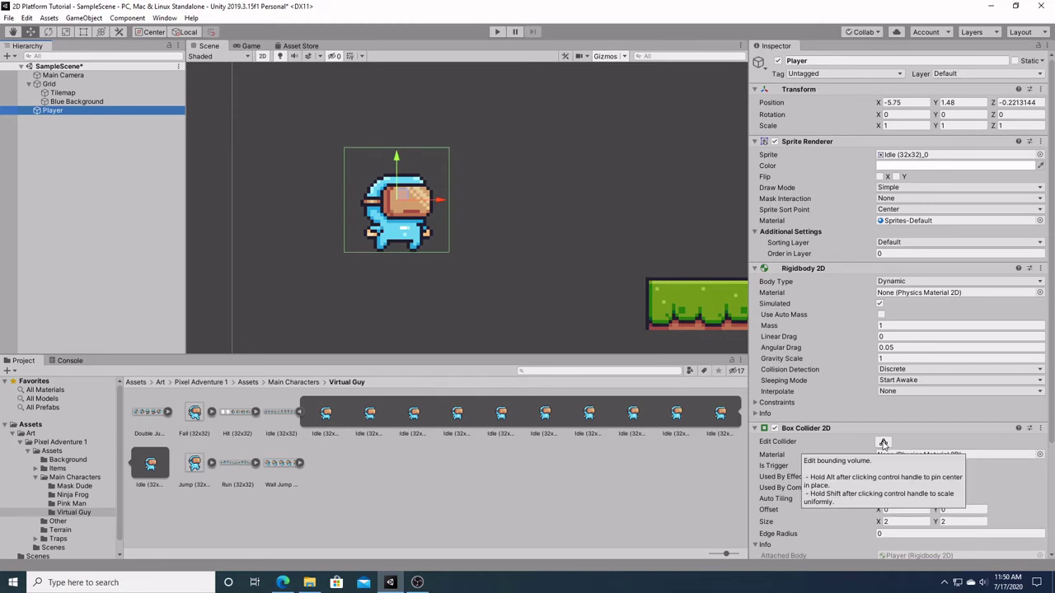
Drag the collider's right, left and top edges inward to 1.289711 by 1.491494.
click(883, 443)
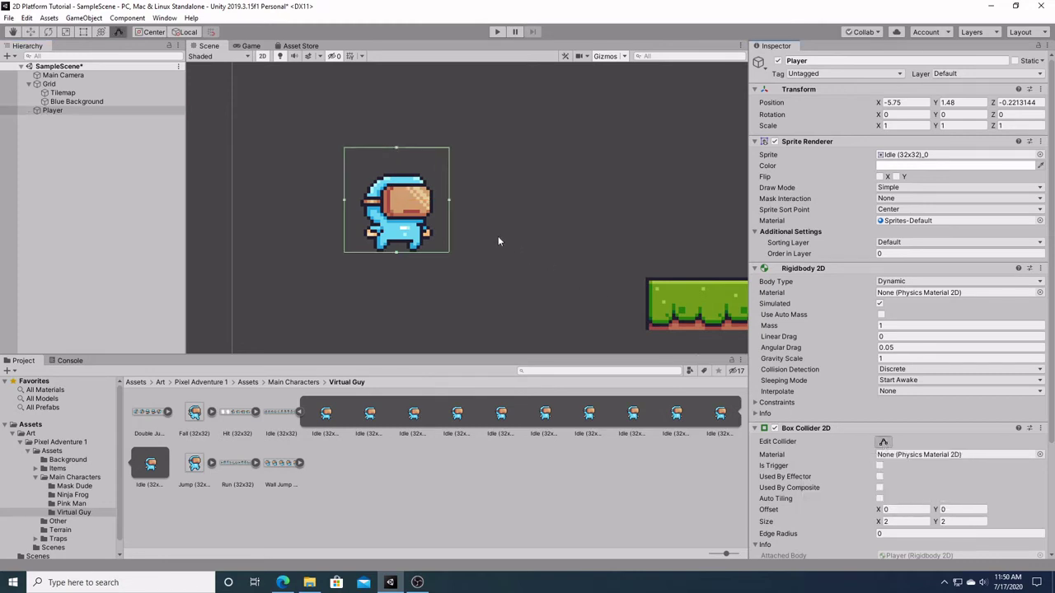
scroll(344, 220, up, 5)
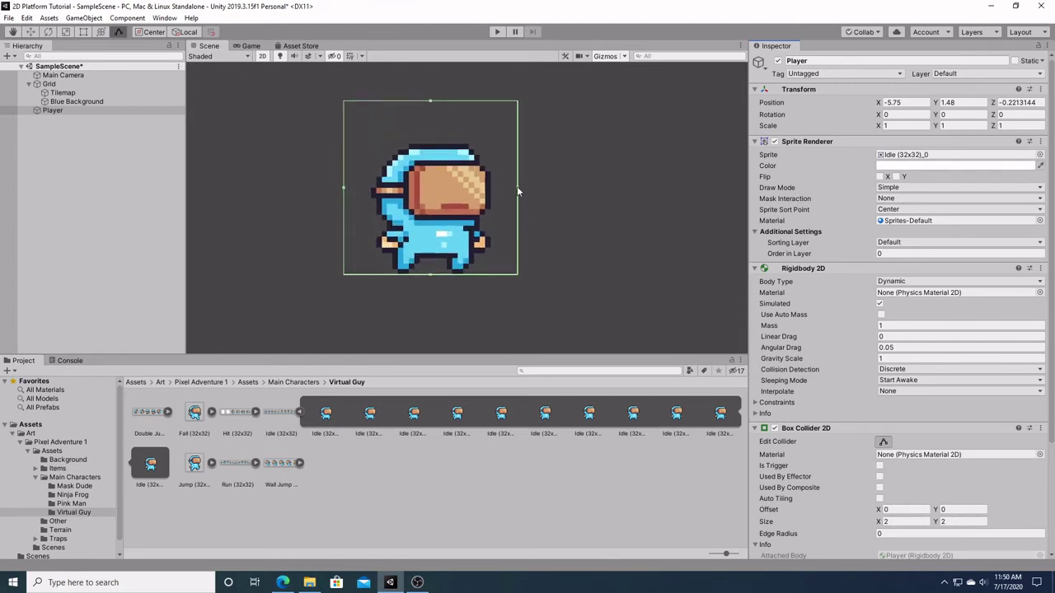
drag(518, 191, 489, 196)
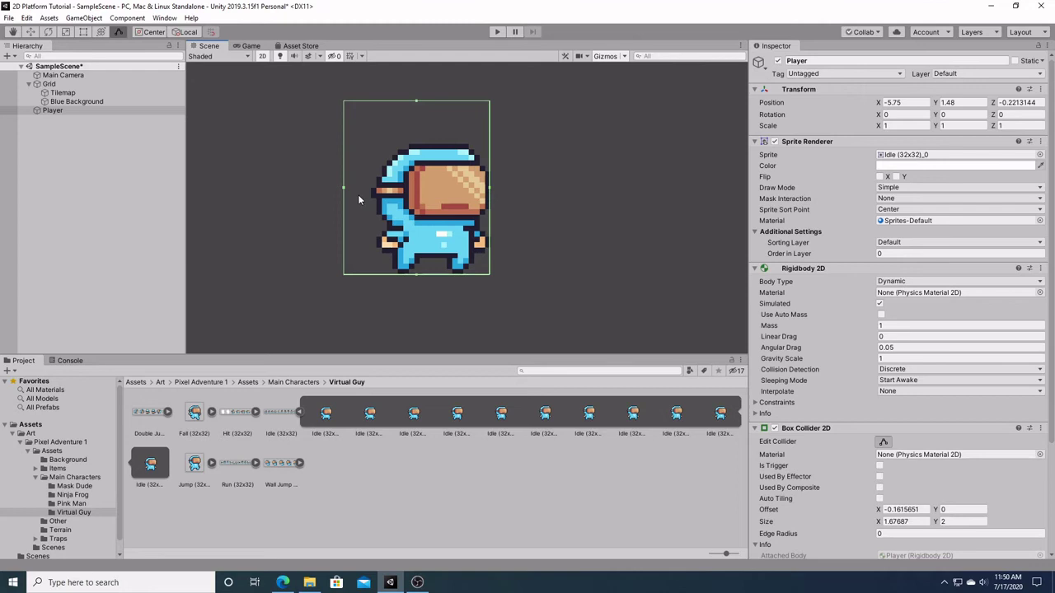
scroll(358, 195, up, 2)
drag(342, 191, 380, 192)
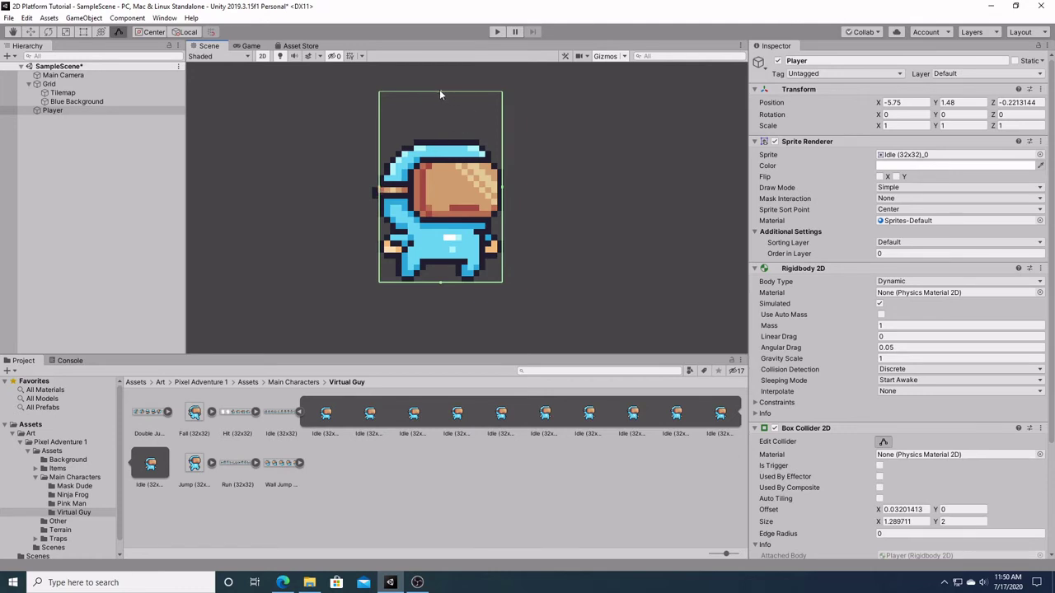
drag(439, 93, 443, 142)
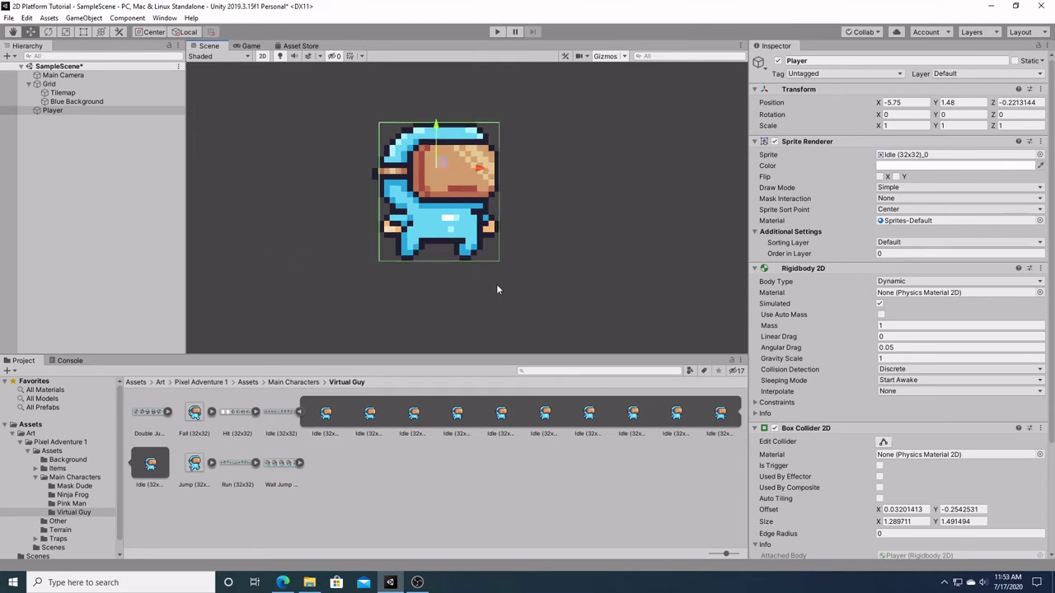
Bring the platforms into view, then play-test and watch the Player fall through the ground.
scroll(496, 289, down, 5)
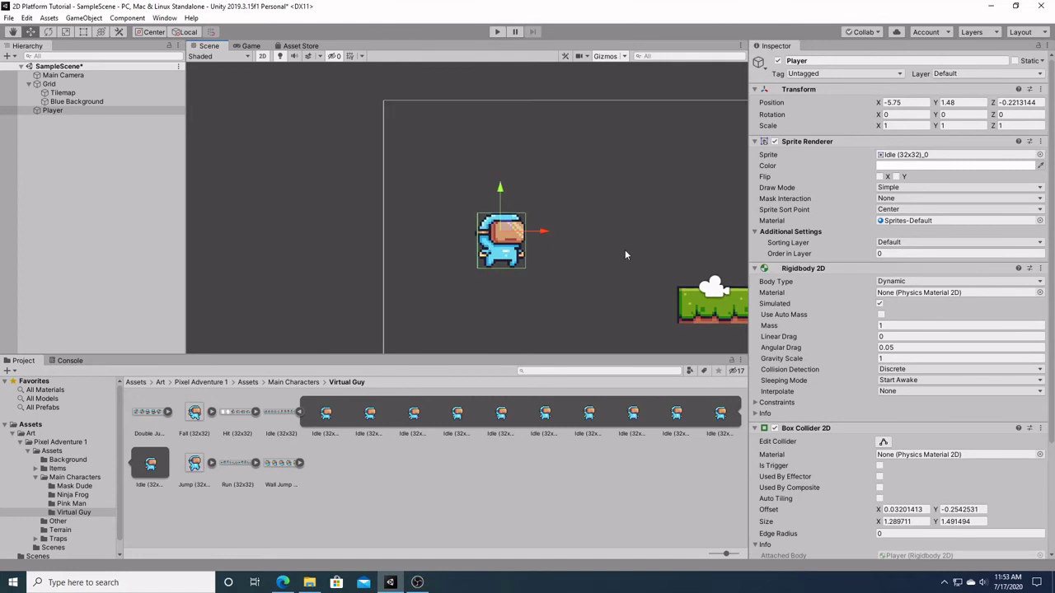
key(q)
drag(628, 244, 432, 207)
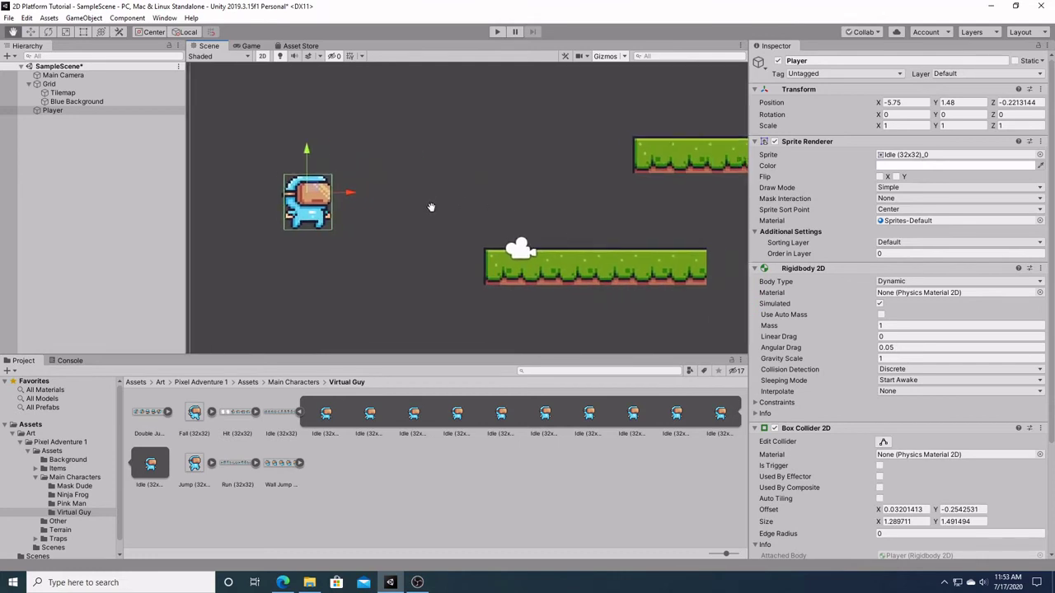
key(w)
scroll(435, 207, down, 4)
scroll(436, 208, down, 3)
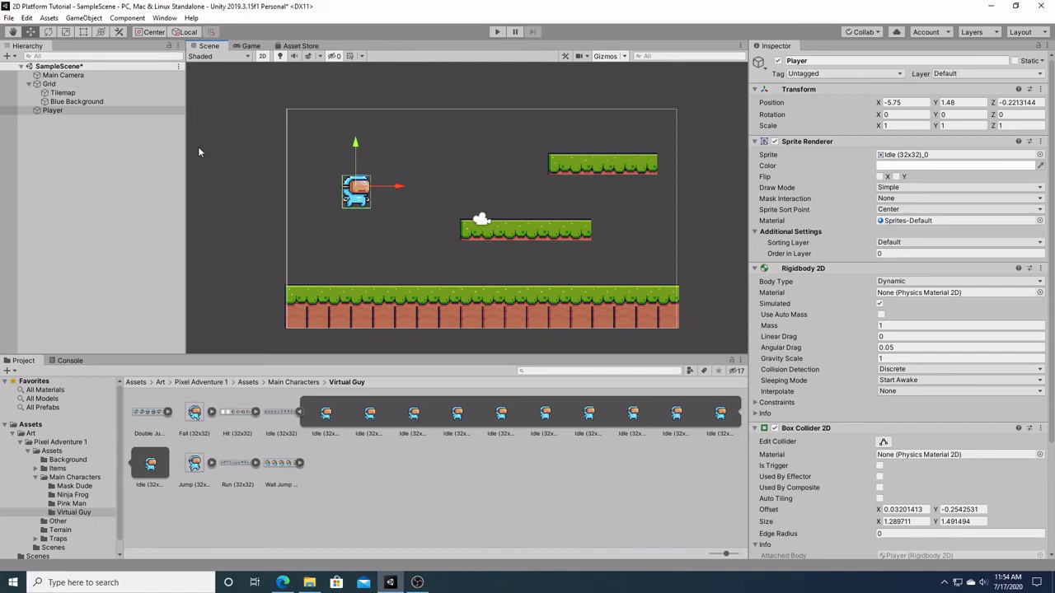
click(495, 32)
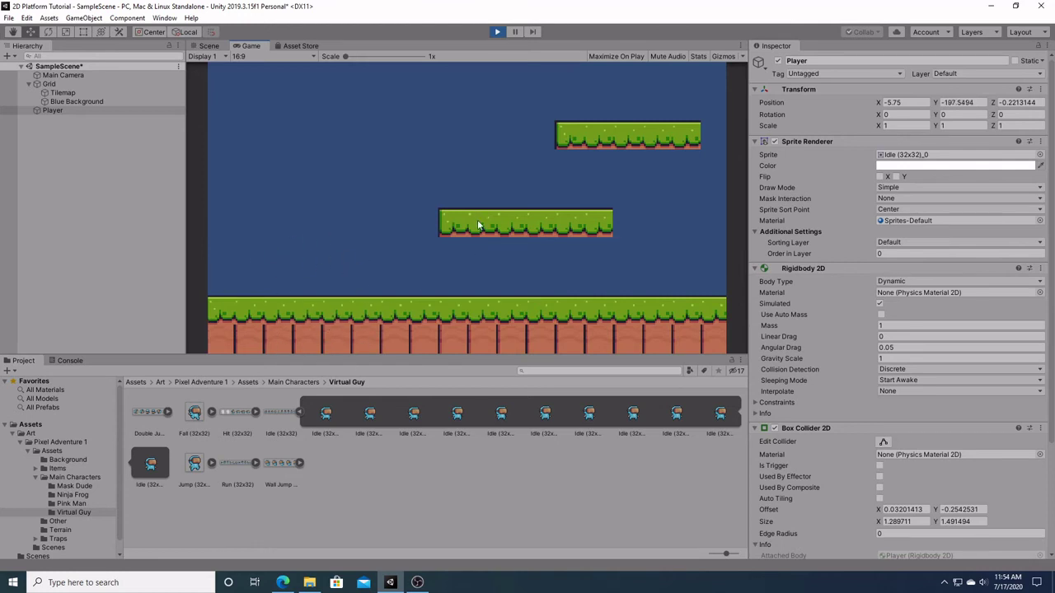
click(497, 32)
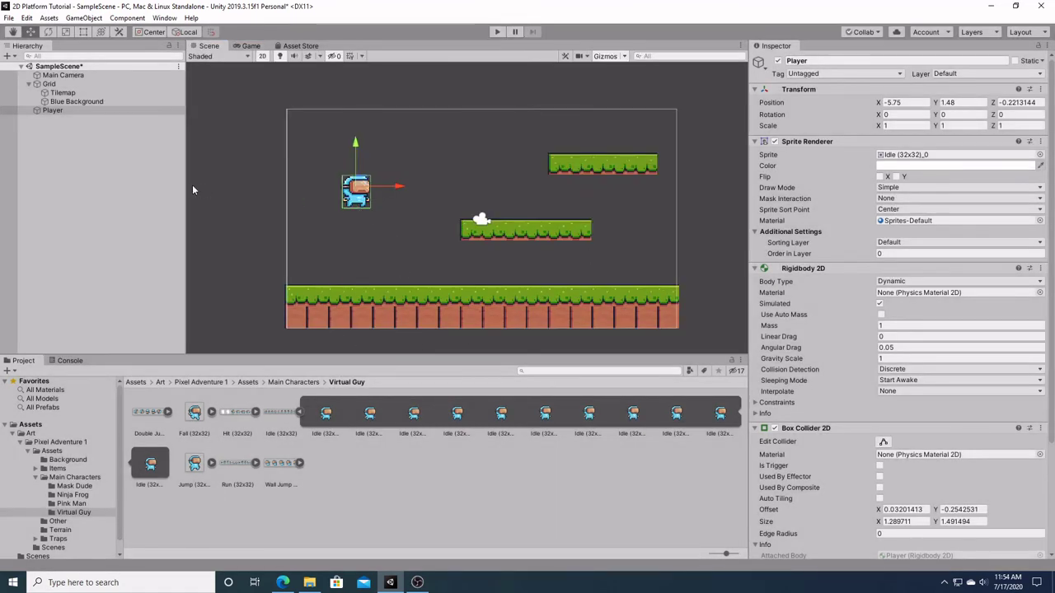
Add a Tilemap Collider 2D to the Tilemap and play-test, with the Player landing on the ground.
click(89, 95)
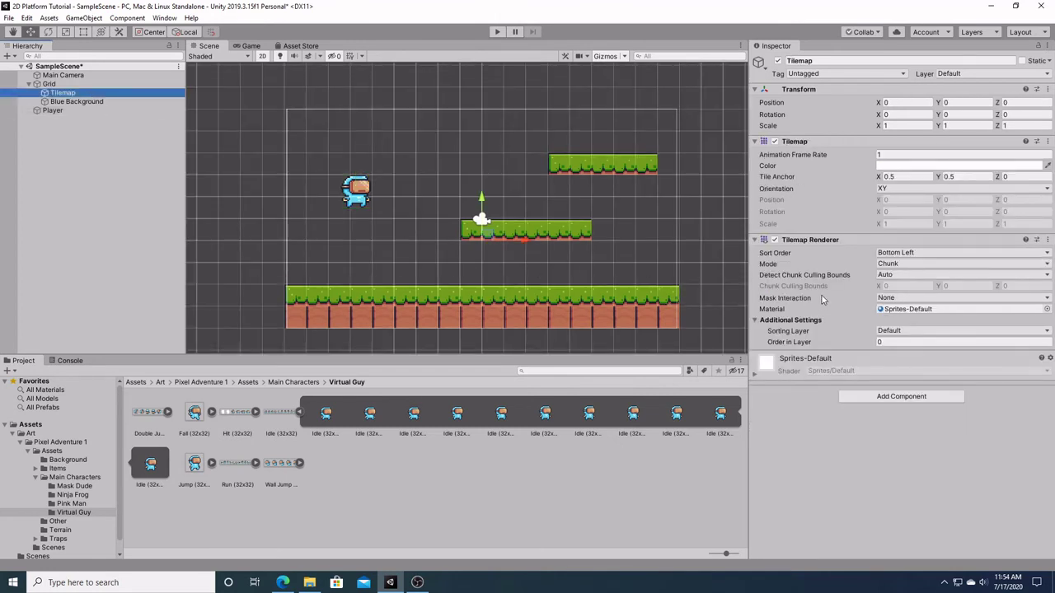
click(943, 396)
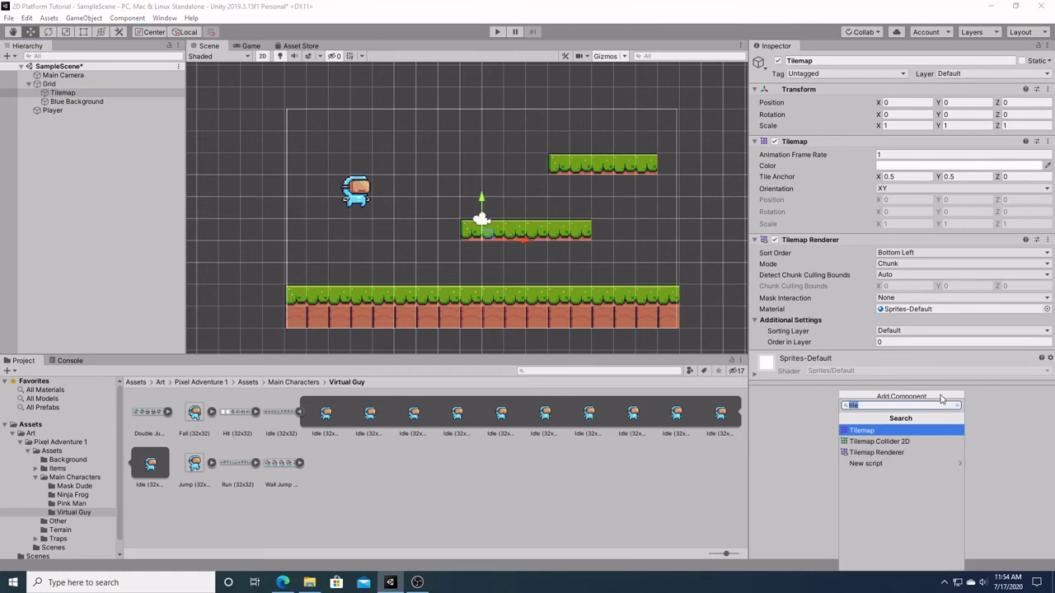
text(tile)
click(904, 447)
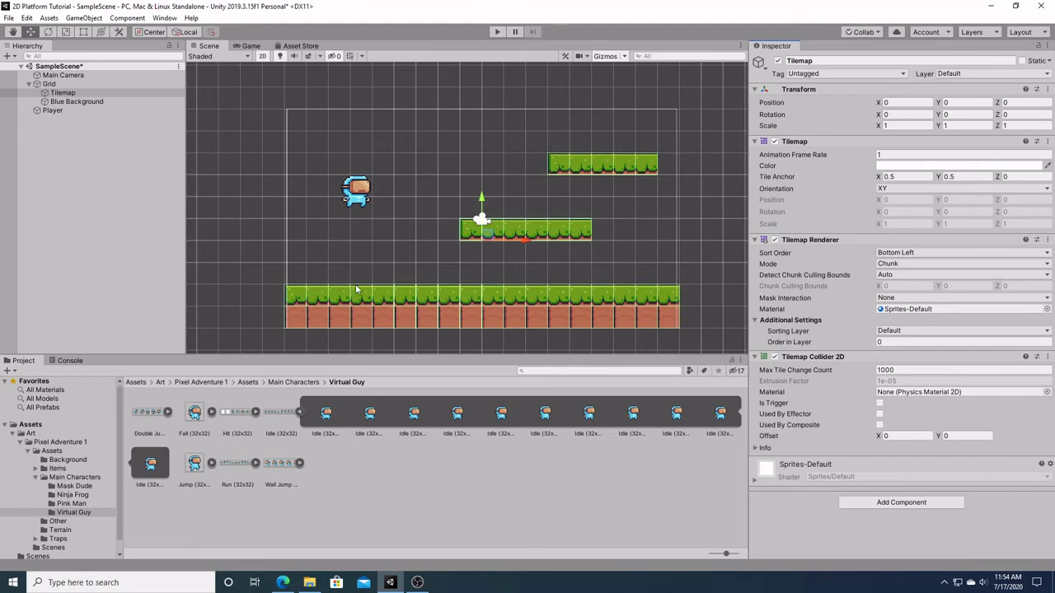
click(496, 32)
Look over the tile collision outlines in the Scene view, then select the Blue Background.
scroll(583, 232, up, 5)
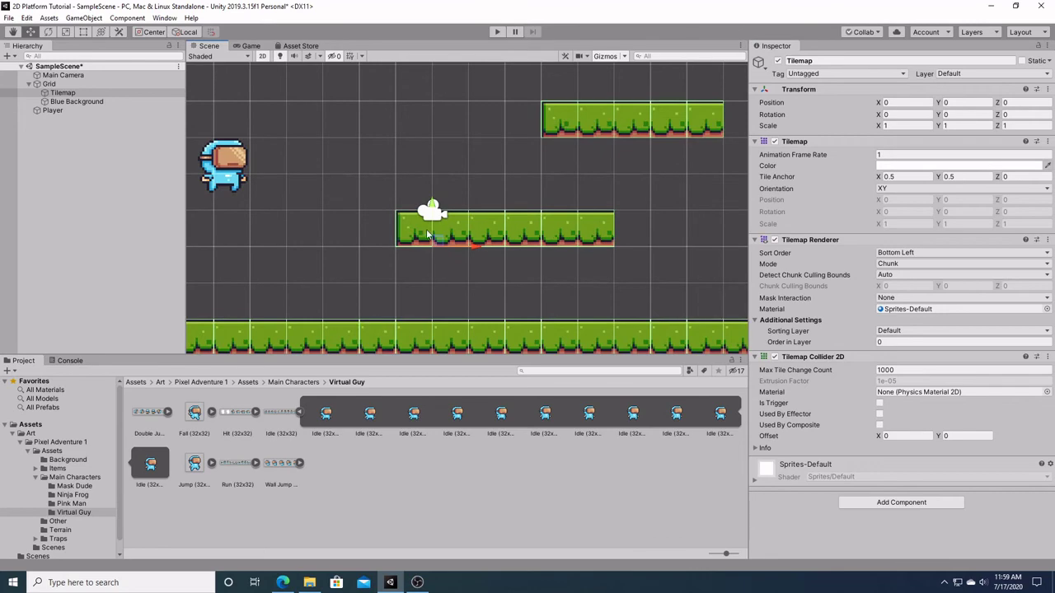
scroll(416, 258, down, 4)
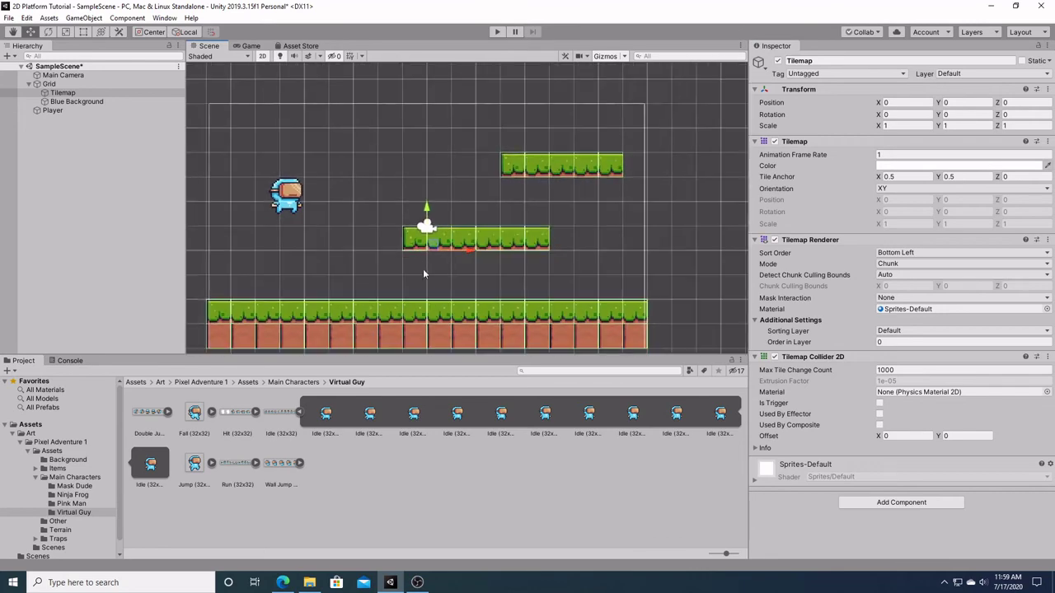
click(424, 274)
middle_drag(427, 276, 452, 253)
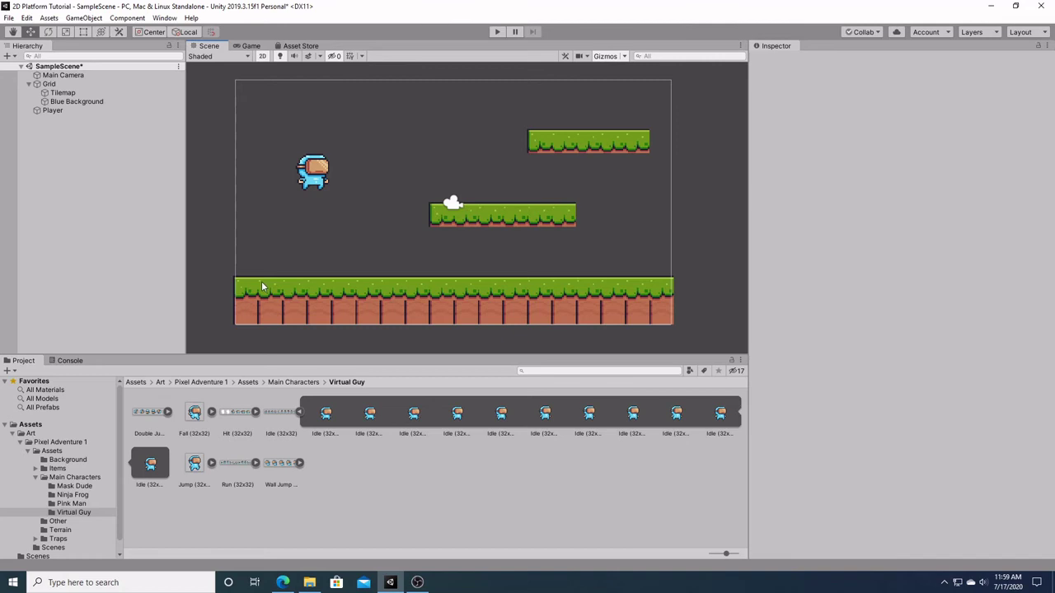
click(77, 101)
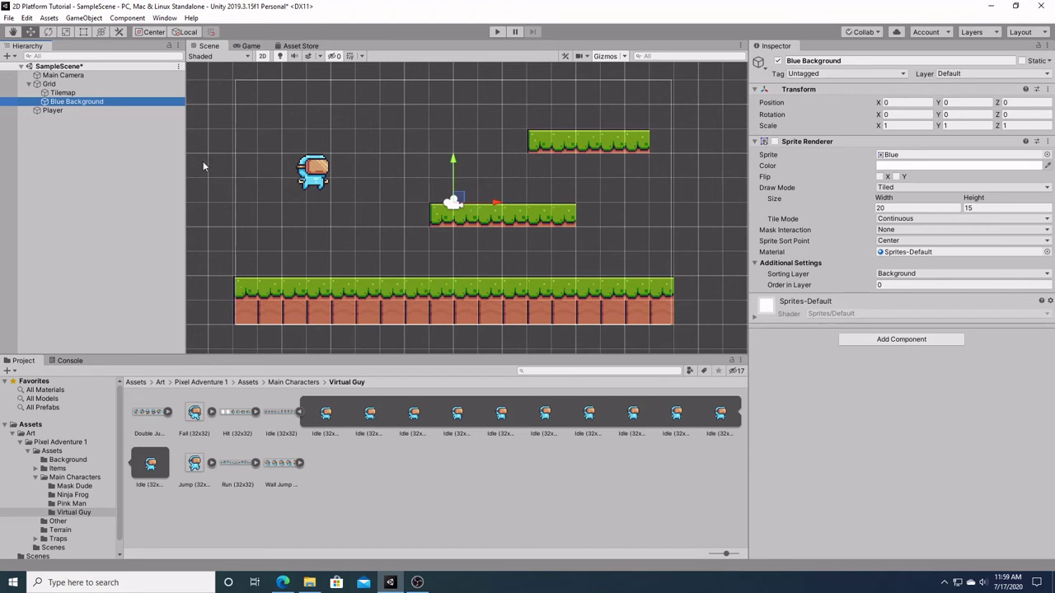
Add a Composite Collider 2D to the Tilemap and test-run, seeing the platforms fall away.
click(129, 94)
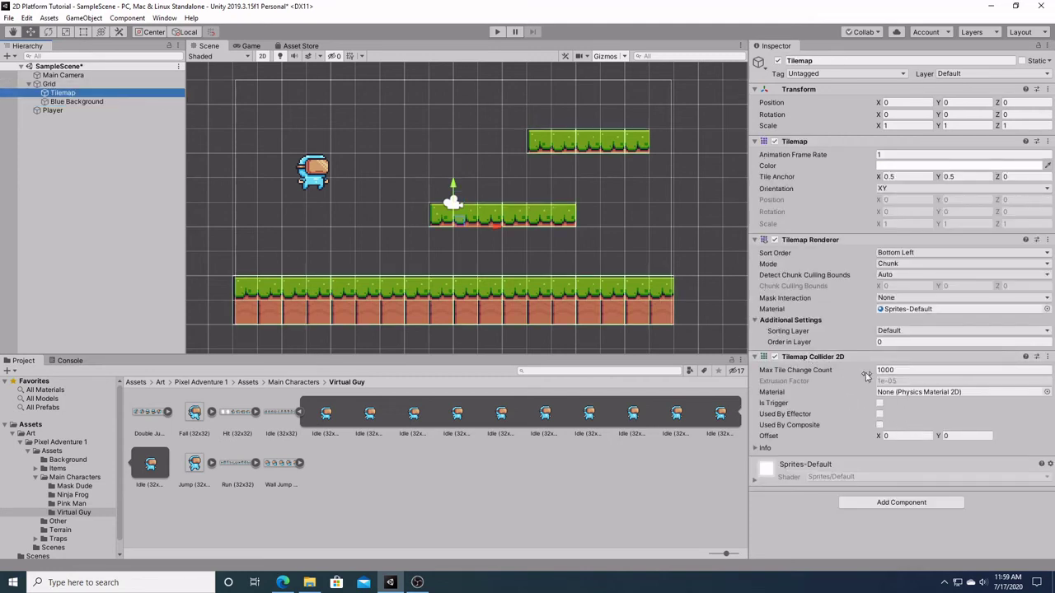
click(921, 505)
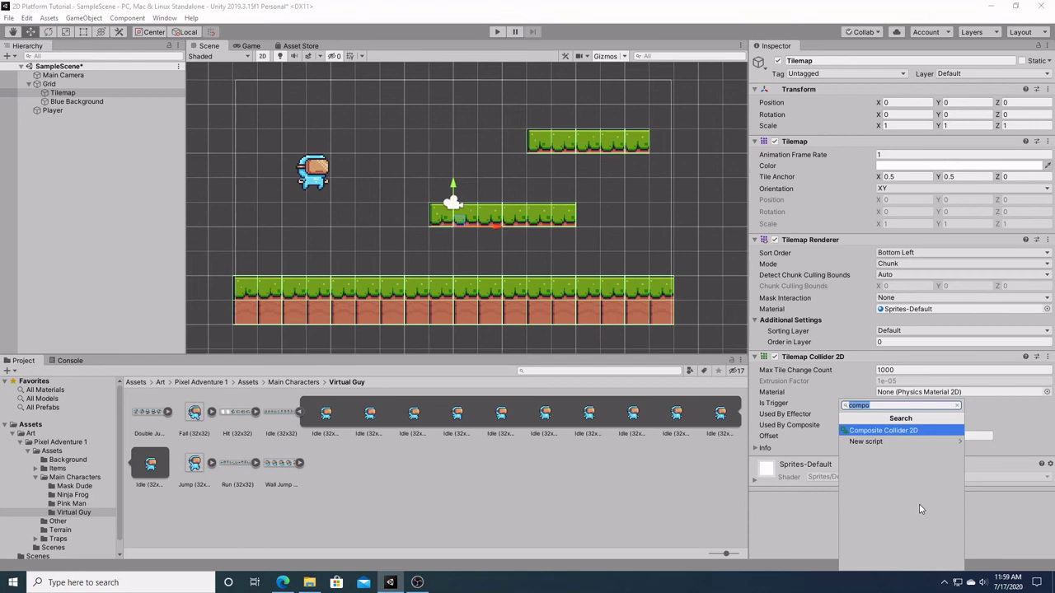
text(com)
click(898, 432)
scroll(927, 422, down, 4)
scroll(927, 422, down, 2)
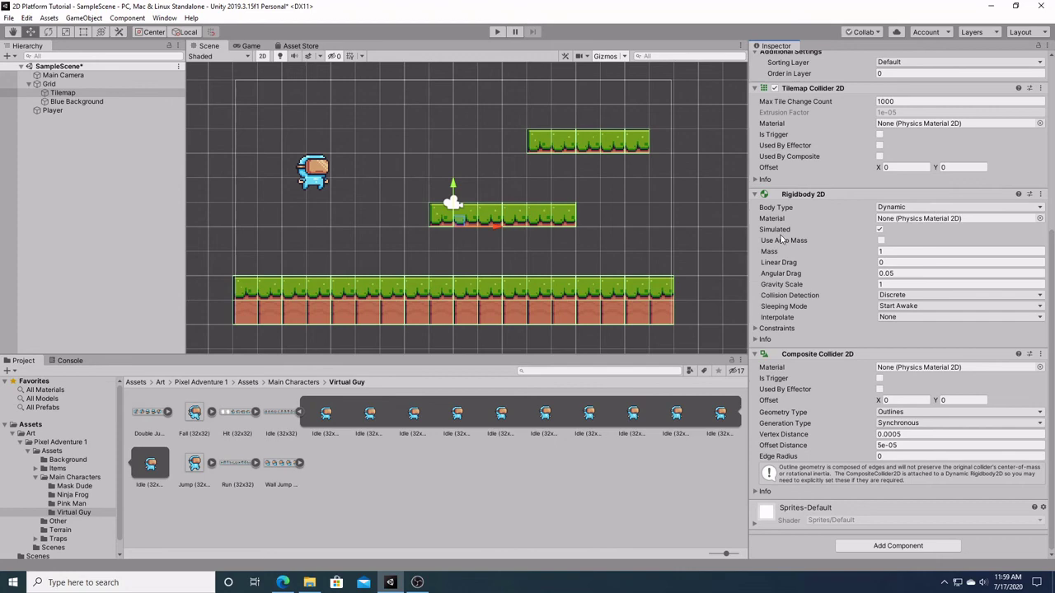
click(497, 33)
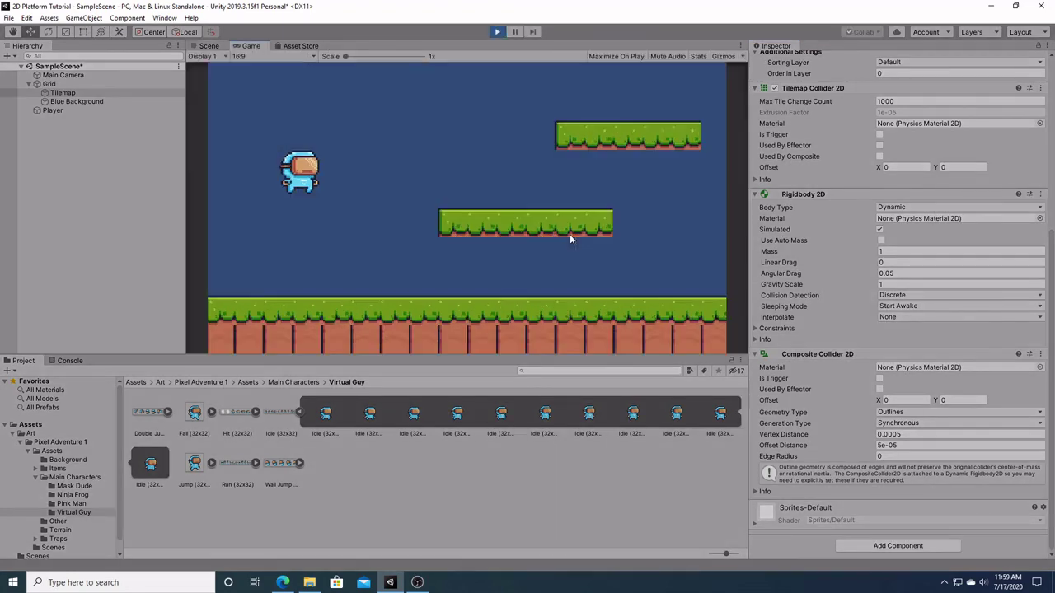
click(498, 33)
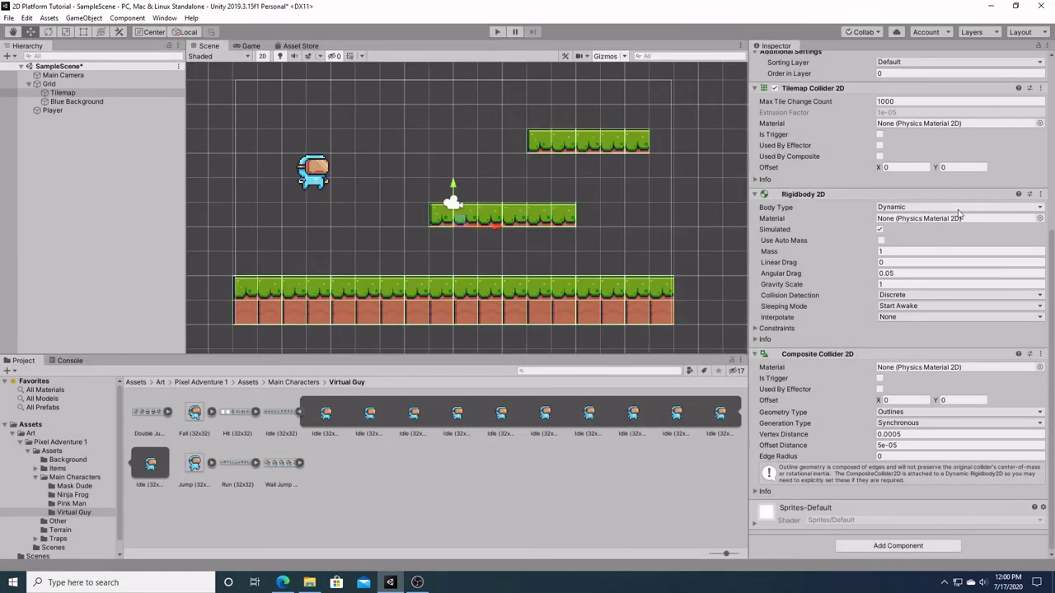
Set the Tilemap's Rigidbody 2D to Static and tick Used By Composite on its Tilemap Collider 2D.
click(1039, 208)
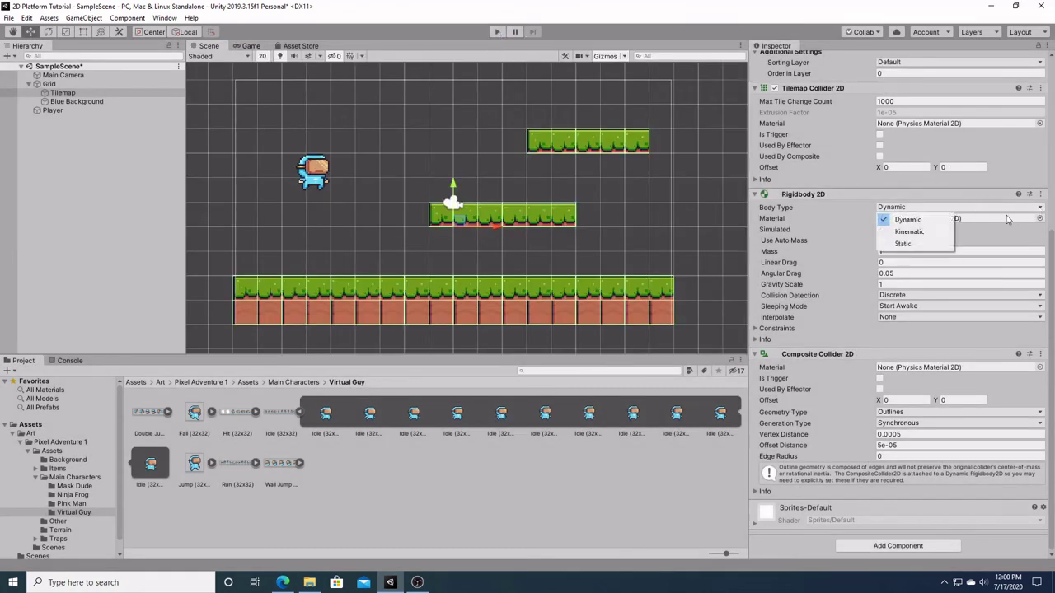
click(933, 244)
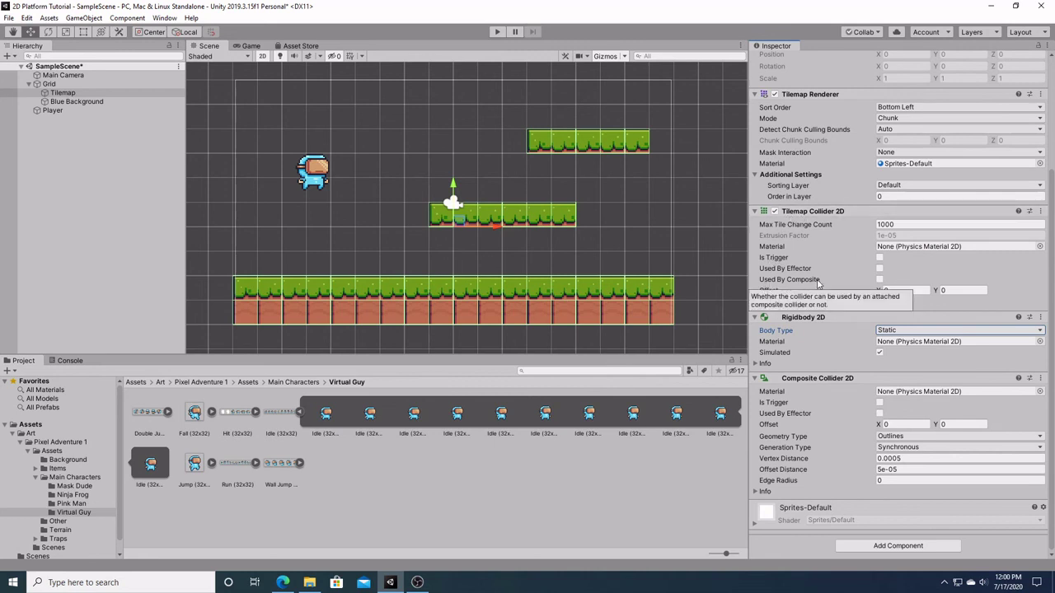
click(880, 281)
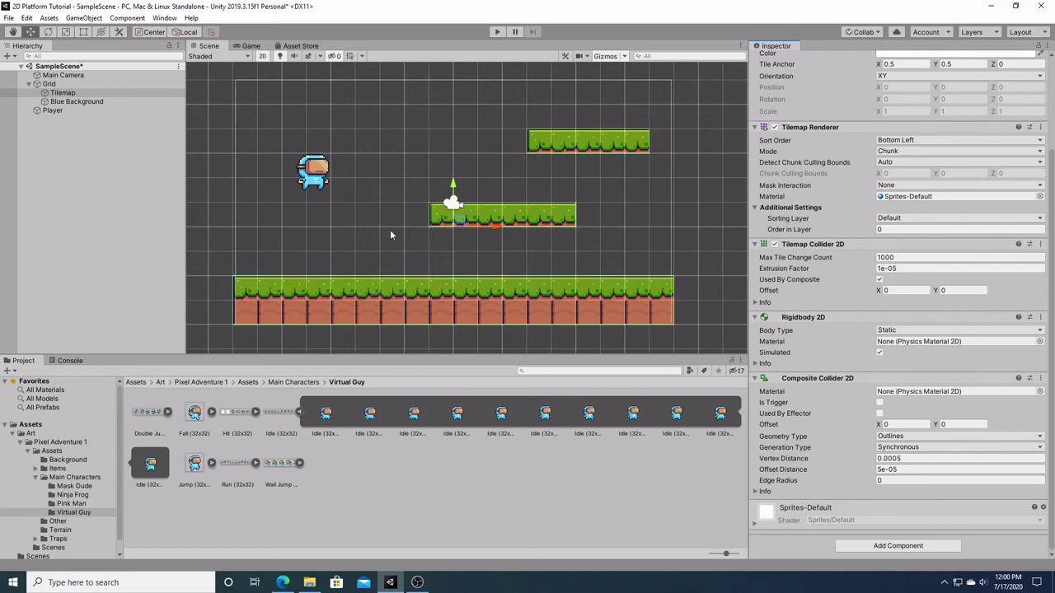
click(493, 33)
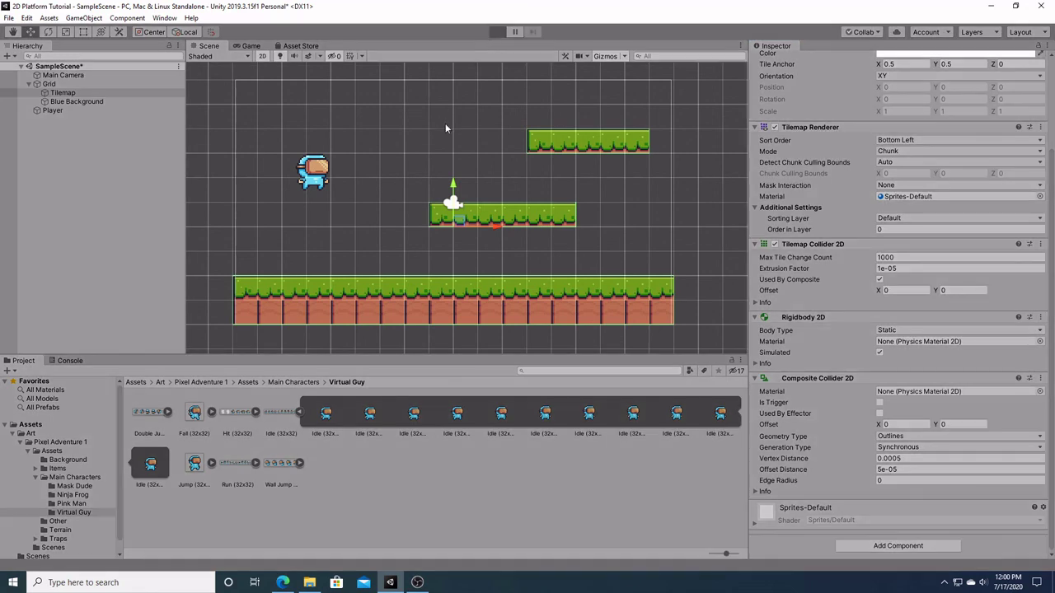